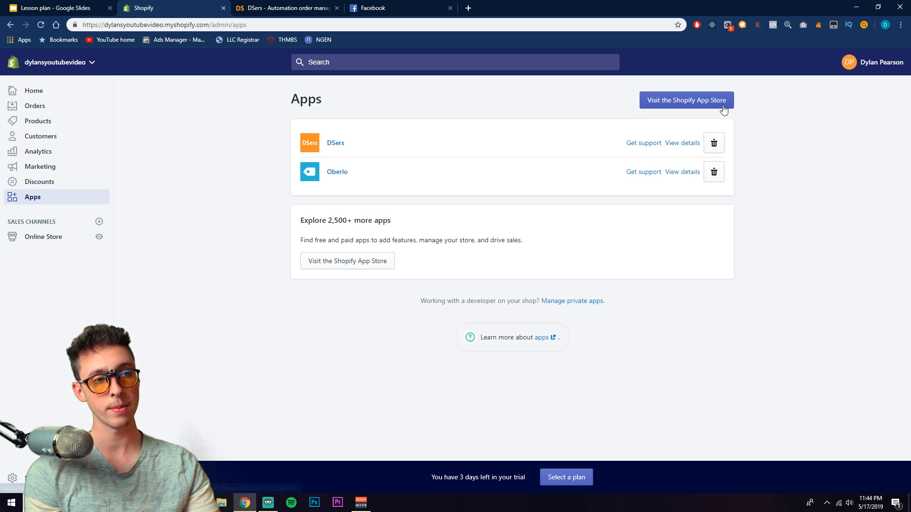
Switch from the Shopify apps list to the open DSers page and close the Facebook page.
left_click_drag(370, 151, 327, 146)
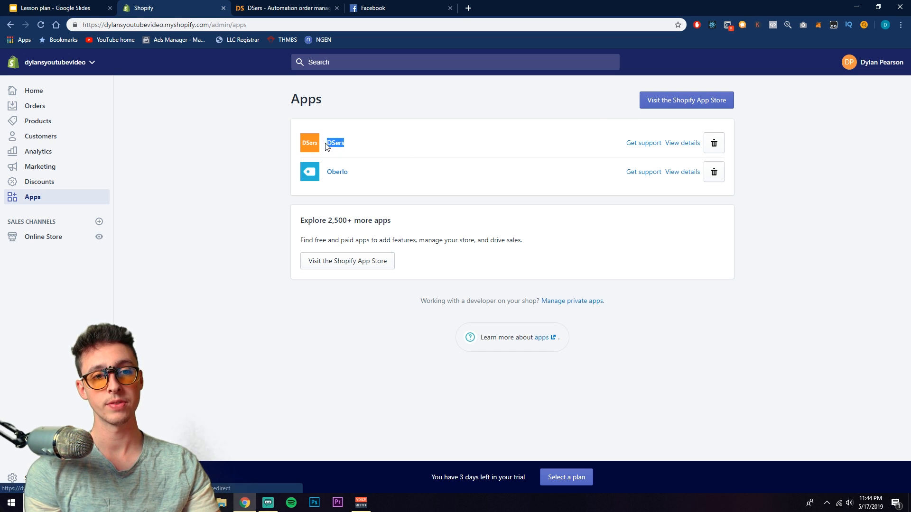
left_click(362, 152)
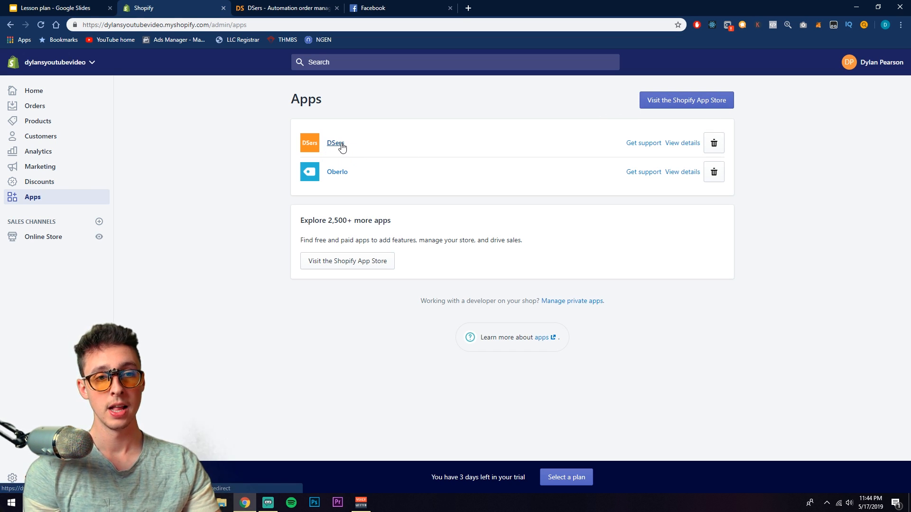
left_click(288, 10)
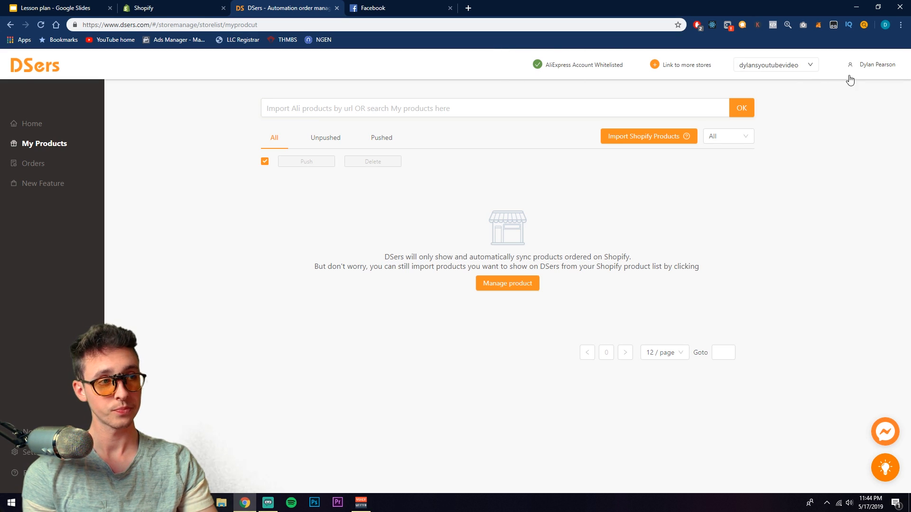
mouse_move(865, 68)
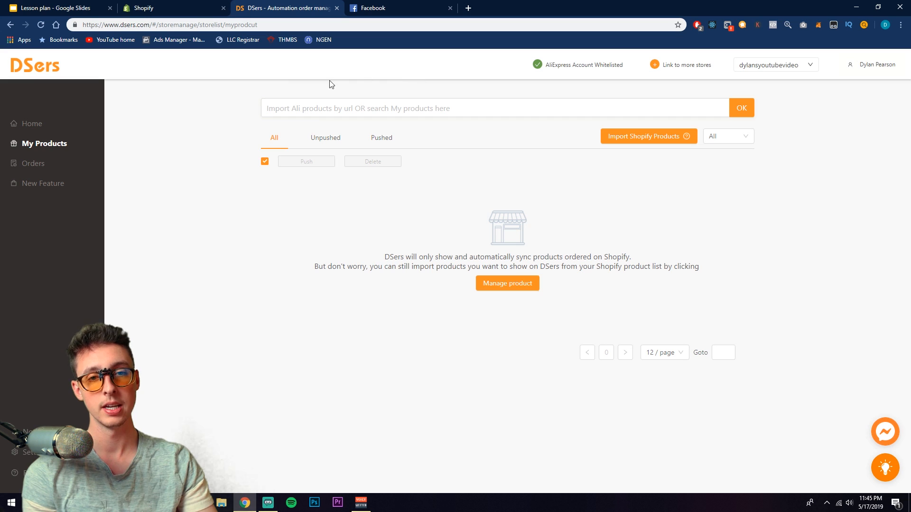
left_click(450, 8)
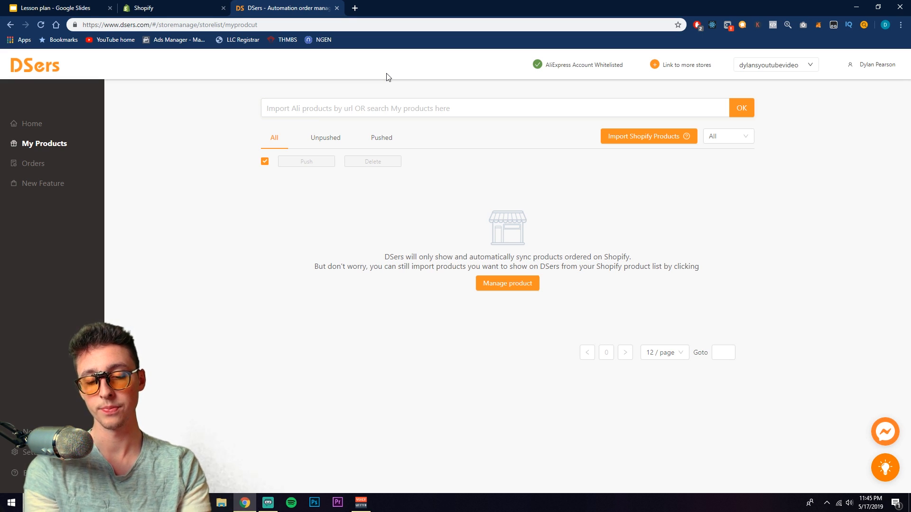
Open the AliExpress website alongside the existing DSers page.
key("ctrl+t")
type("ali")
key("Return")
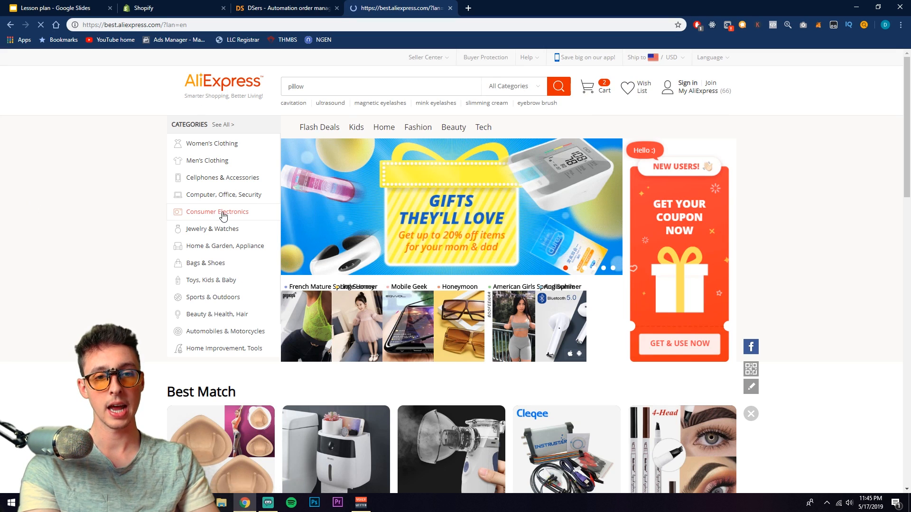
Browse the Charger category under Consumer Electronics and open the first listing, the 3.7V 18650 Li-ion USB charger.
mouse_move(217, 215)
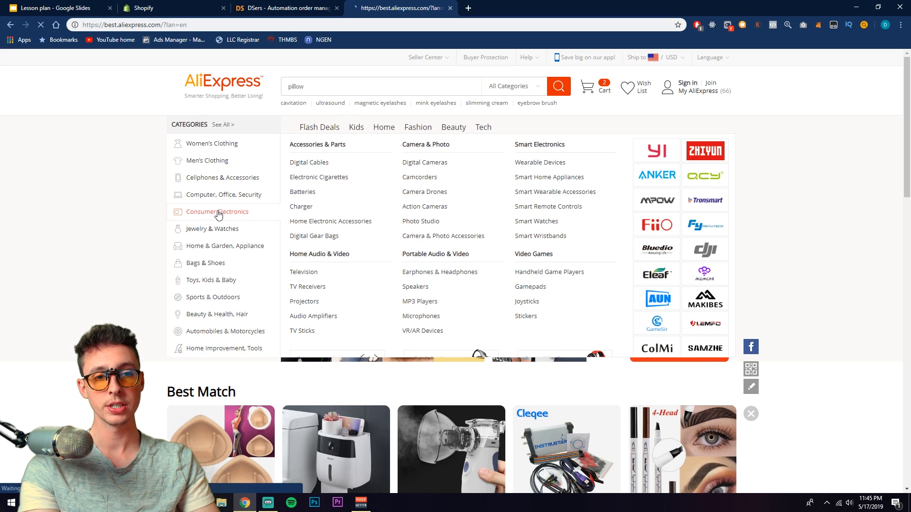
left_click(302, 206)
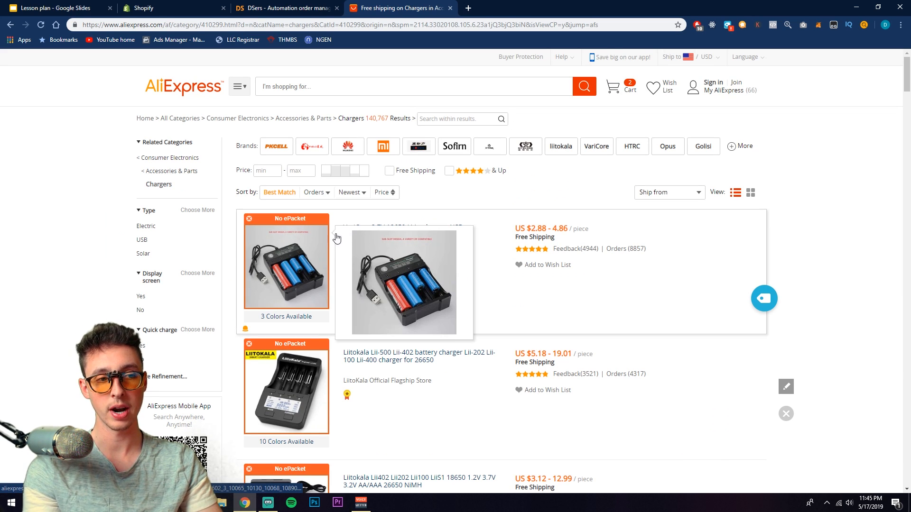
left_click(312, 246)
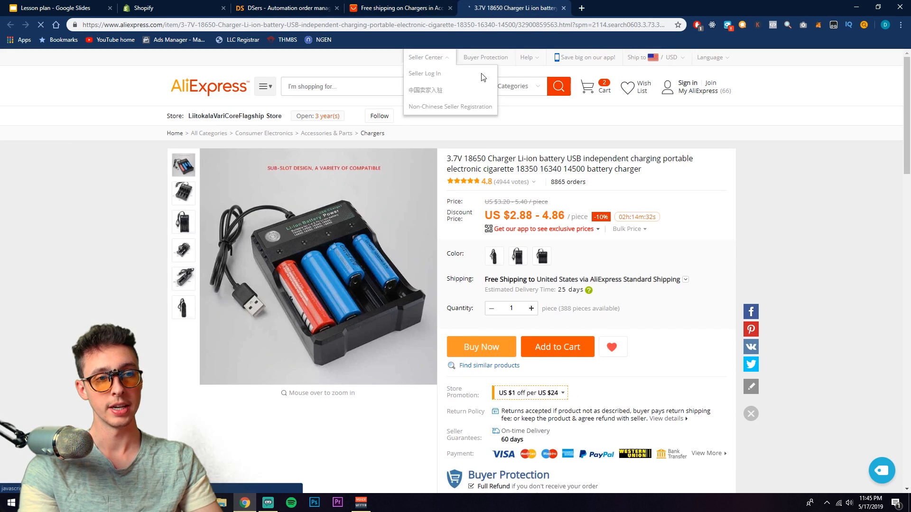
Import the 3.7V 18650 charger into DSers My Products using its AliExpress product link.
left_click(195, 23)
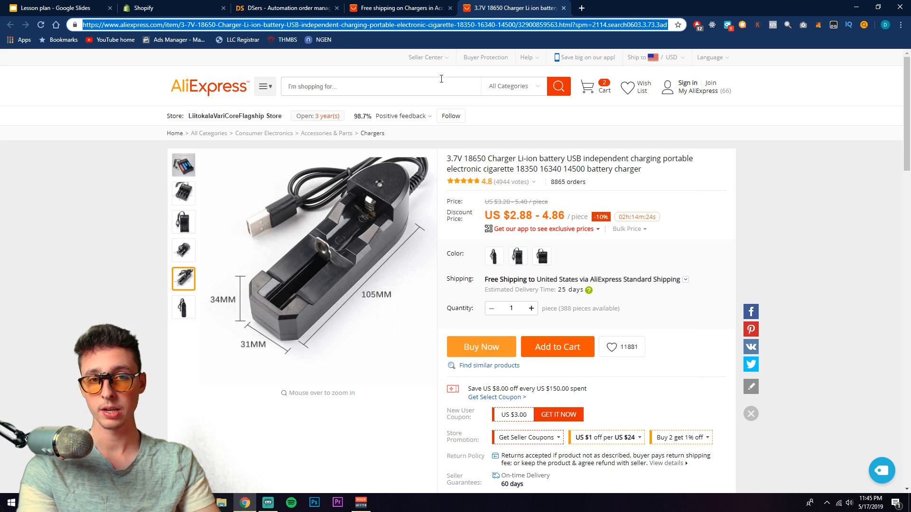
left_click(272, 8)
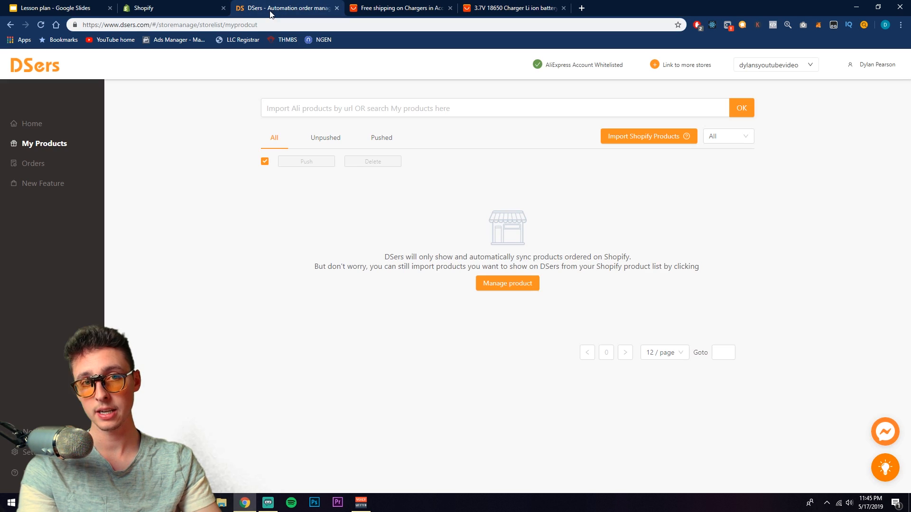
left_click(311, 108)
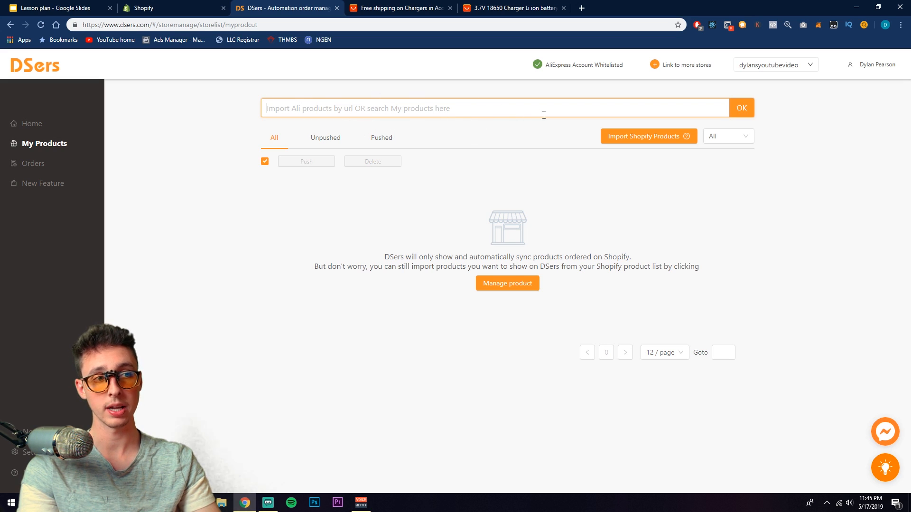
key("ctrl+v")
left_click(750, 113)
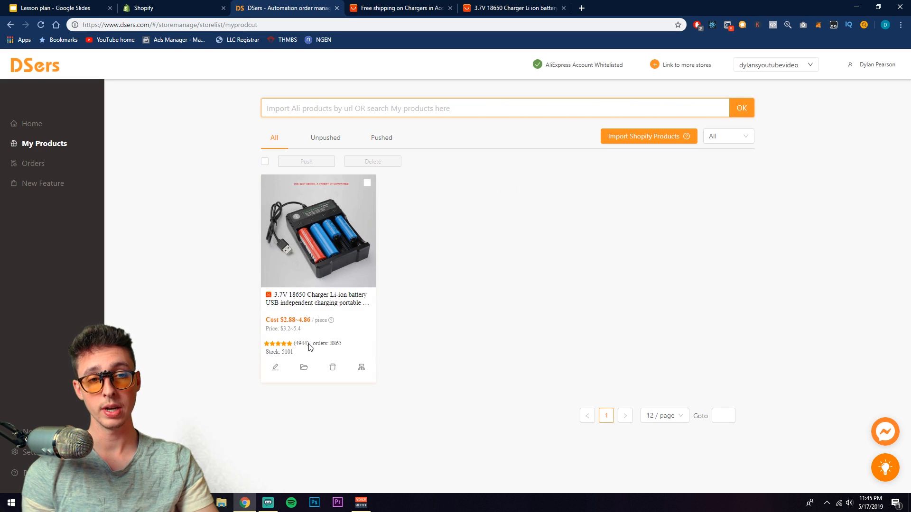
Try to replace the imported charger's title with "Cool Batteryi" in its product details.
mouse_move(335, 254)
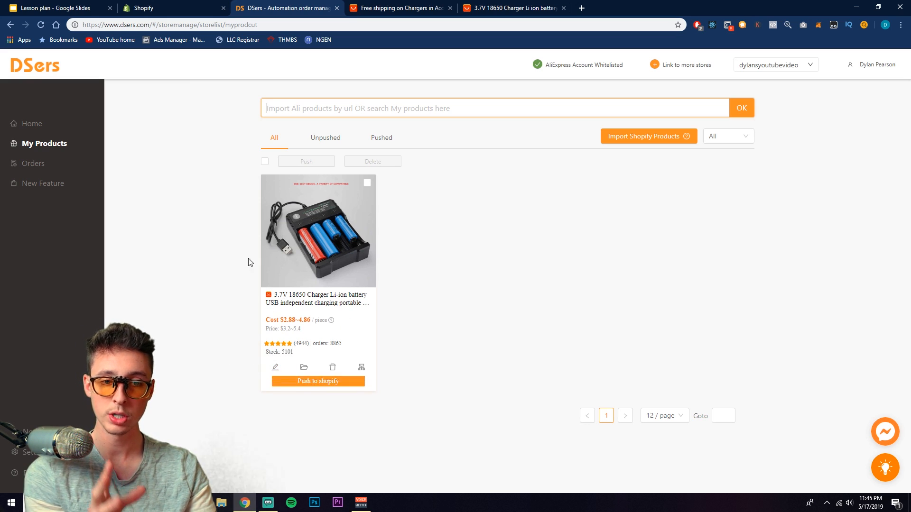
left_click(274, 369)
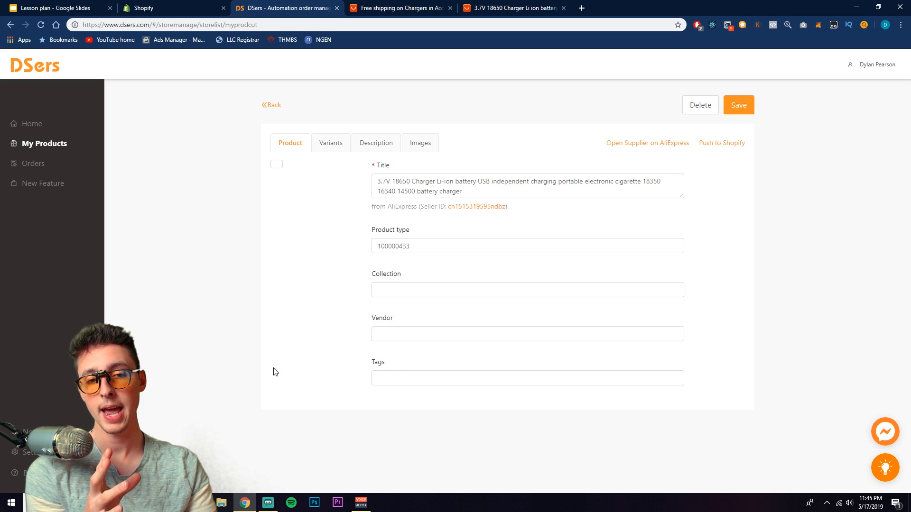
left_click_drag(499, 196, 264, 148)
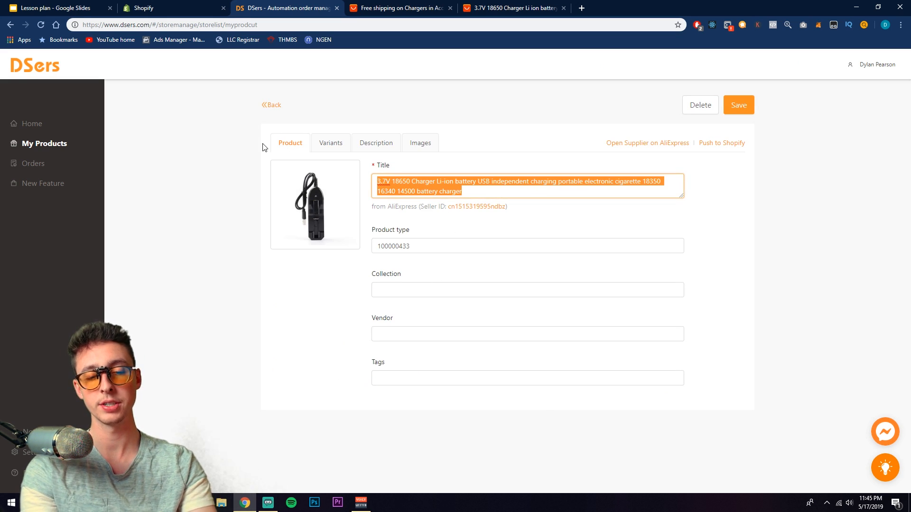
key("BackSpace")
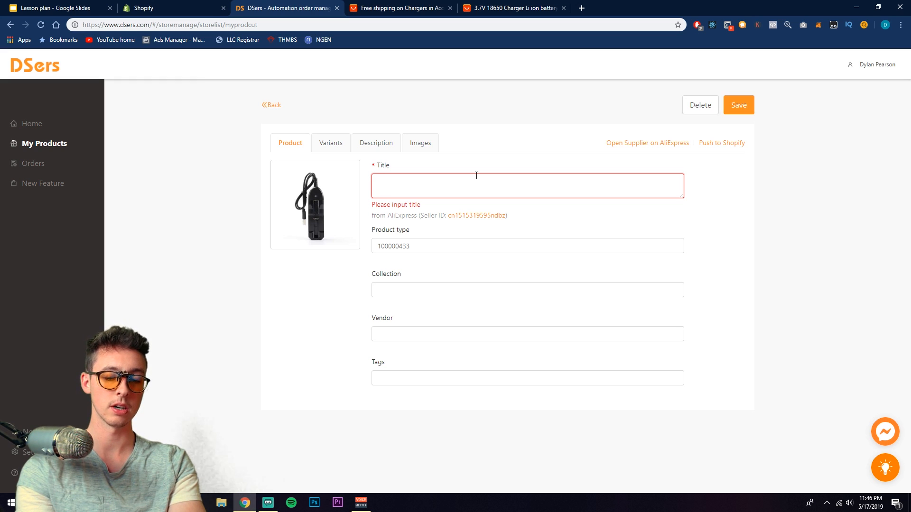
type("Cool Batteryi")
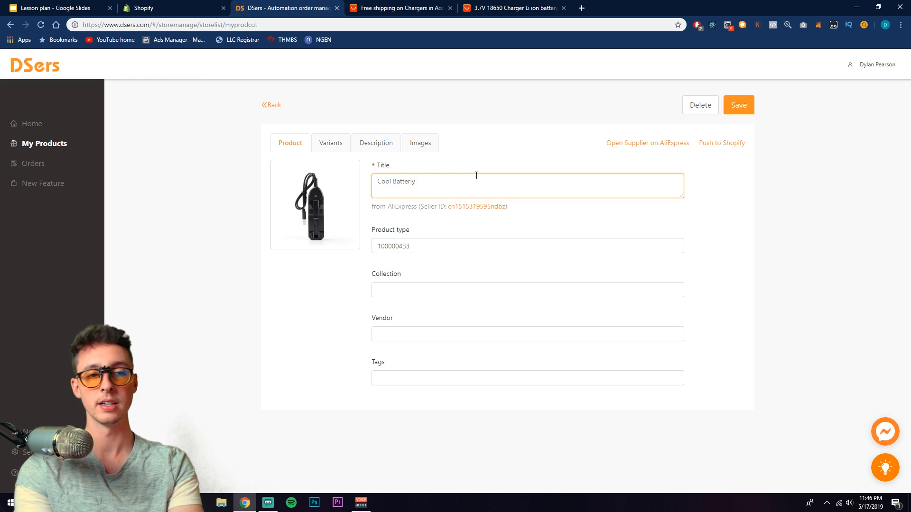
left_click(491, 173)
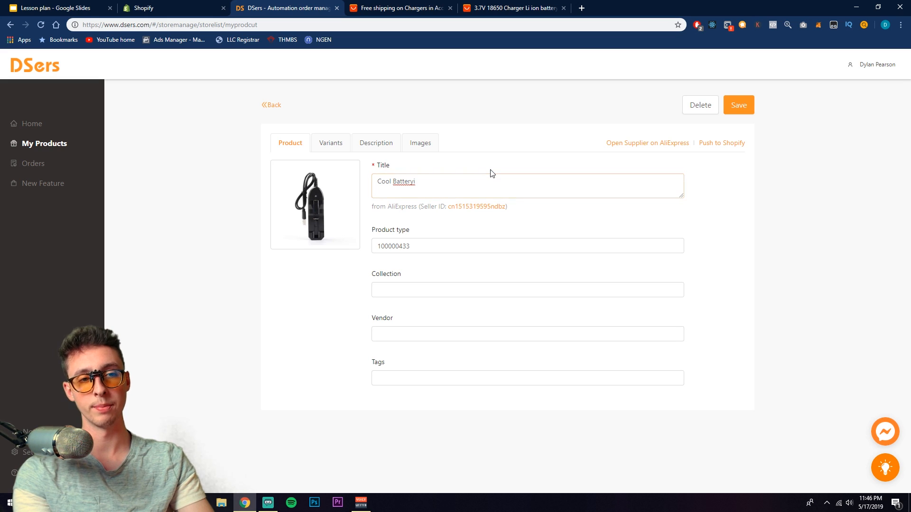
double_click(416, 248)
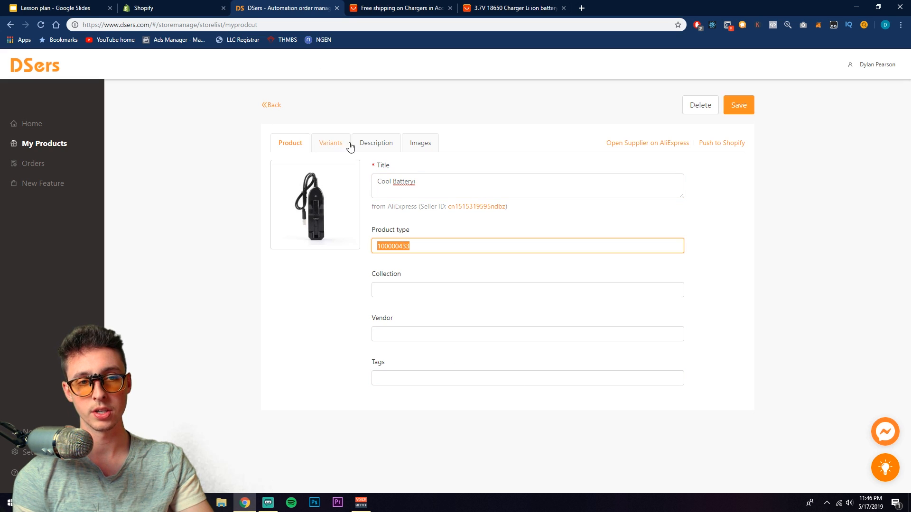
Review the charger's product images, enlarging the two-slot charger photo, and return to the product list without saving.
left_click(427, 148)
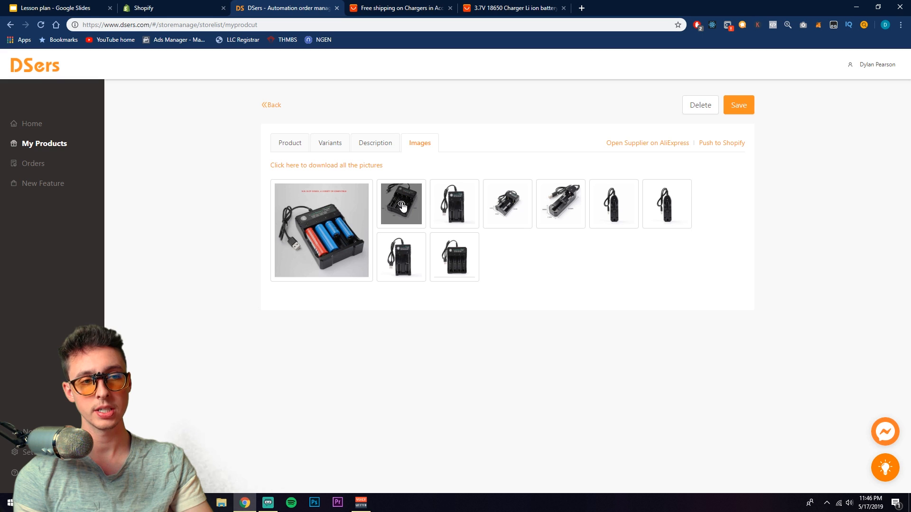
left_click(454, 204)
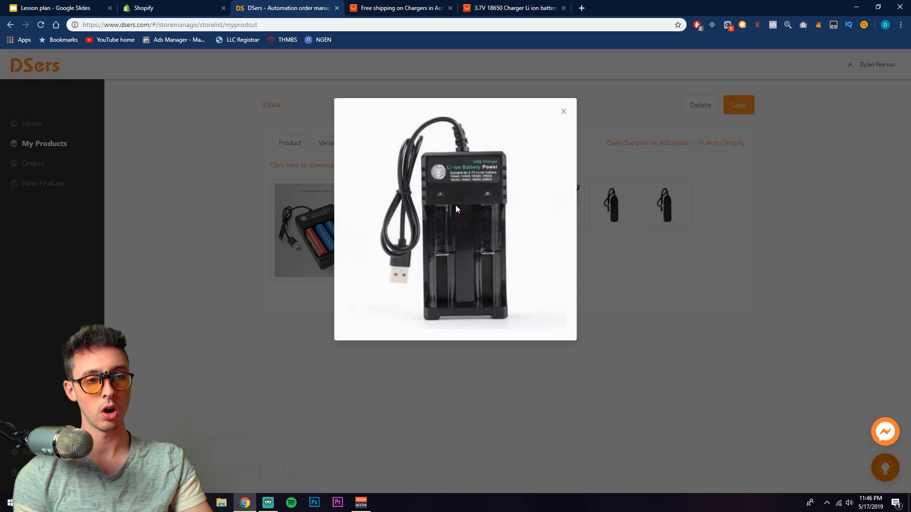
left_click(563, 112)
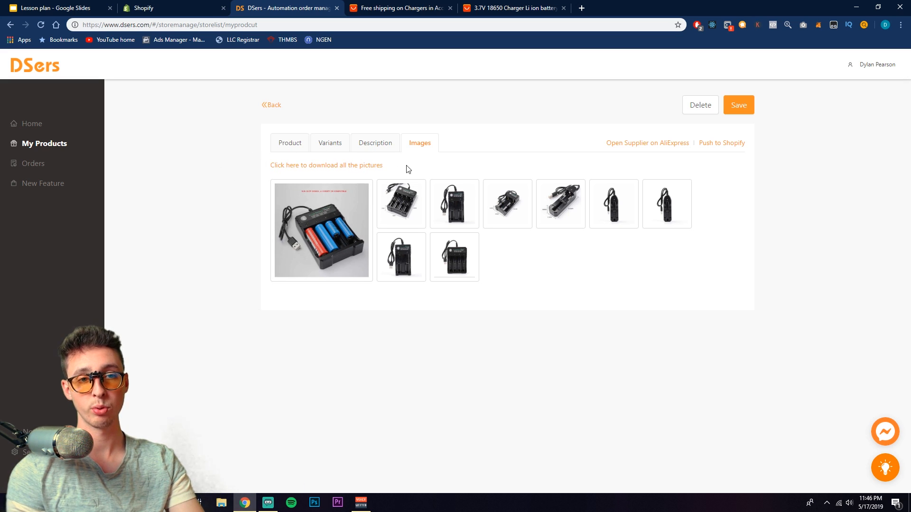
left_click(287, 148)
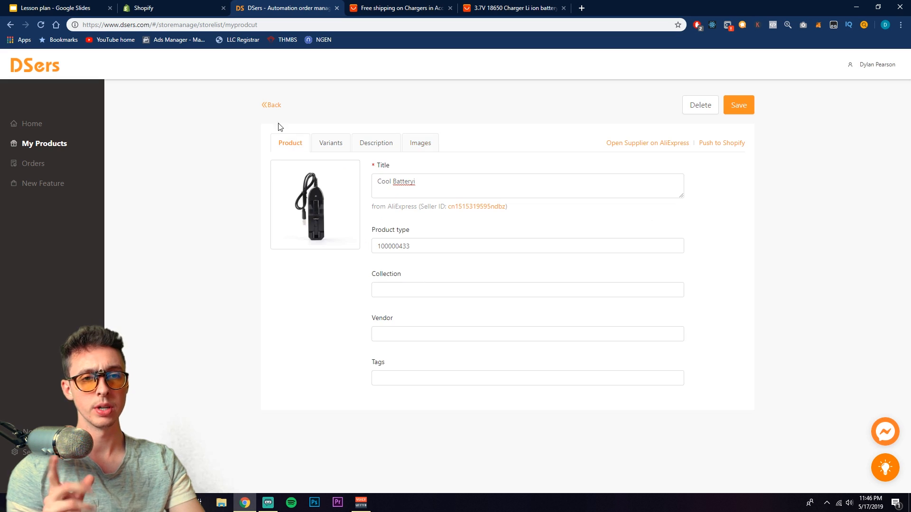
left_click(274, 106)
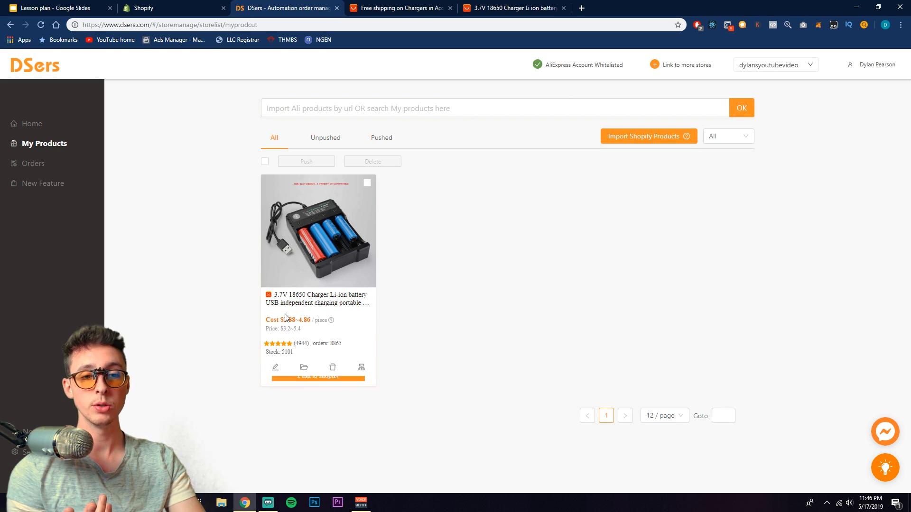
Set the imported charger's title to "Cool Battery" and save the product.
left_click(275, 367)
triple_click(448, 191)
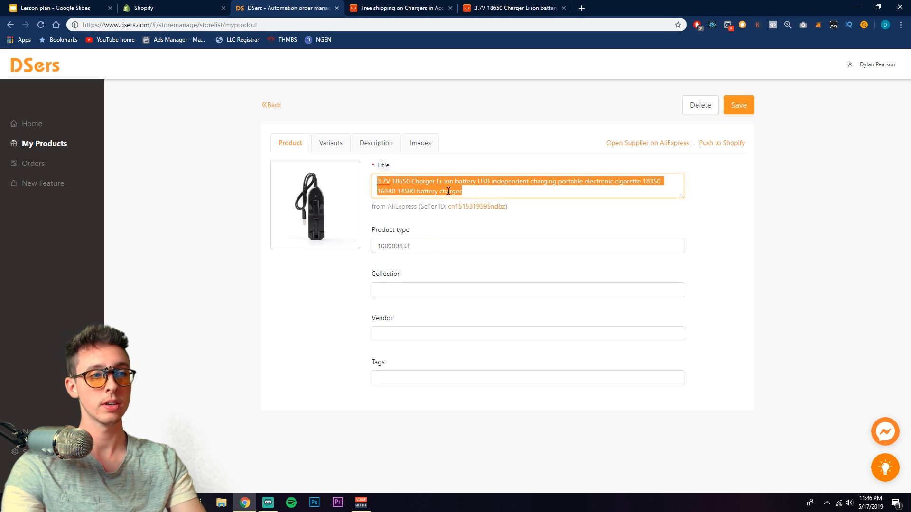
type("Cool Battery")
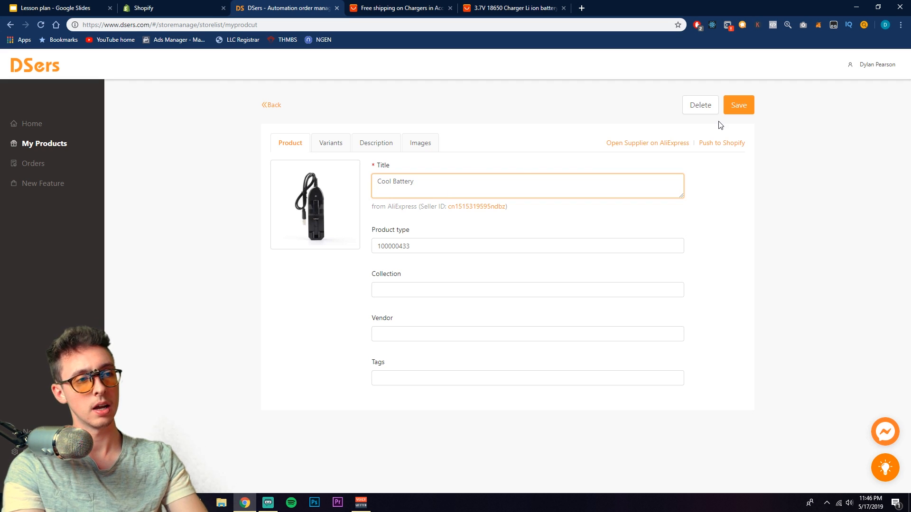
left_click(737, 105)
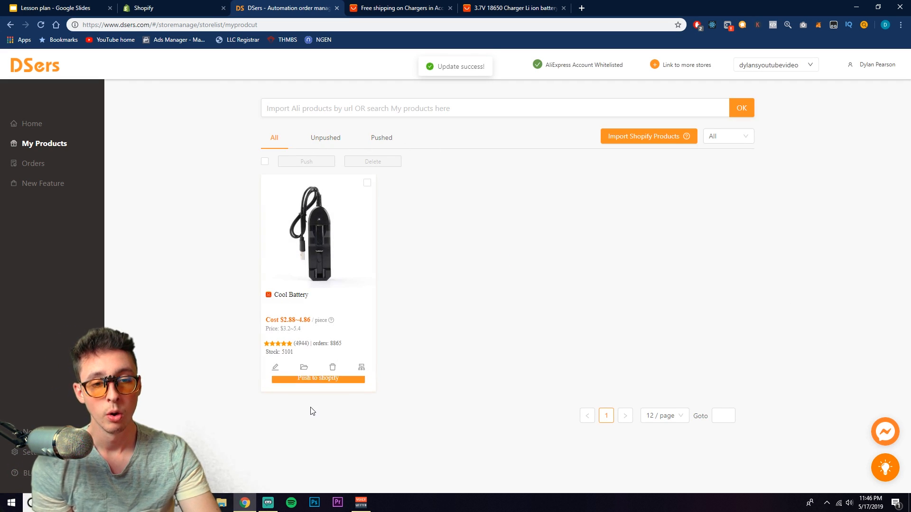
Push the Cool Battery product to Shopify, also publishing it to the Online Store.
left_click(319, 380)
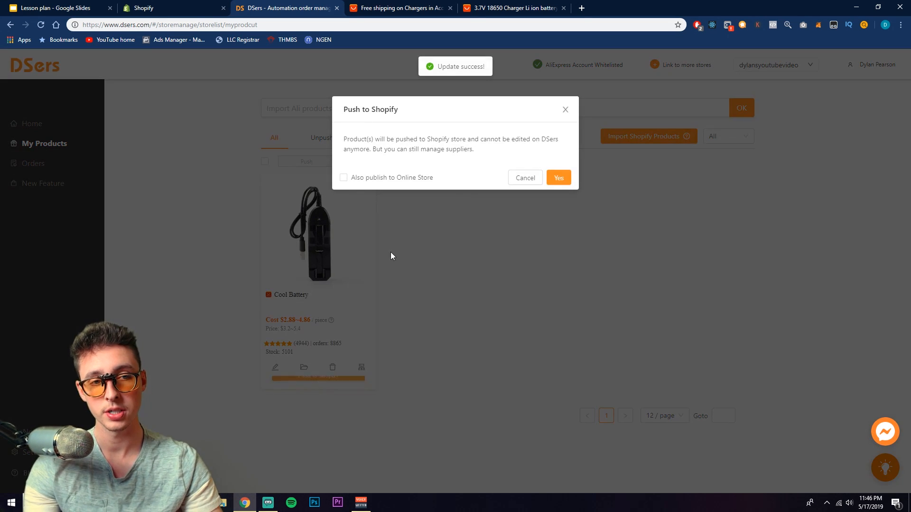
left_click(343, 179)
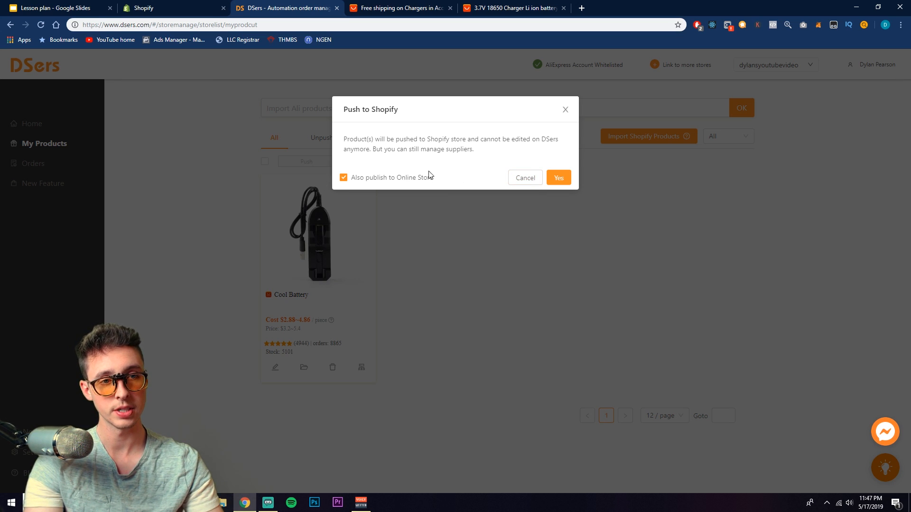
left_click(560, 178)
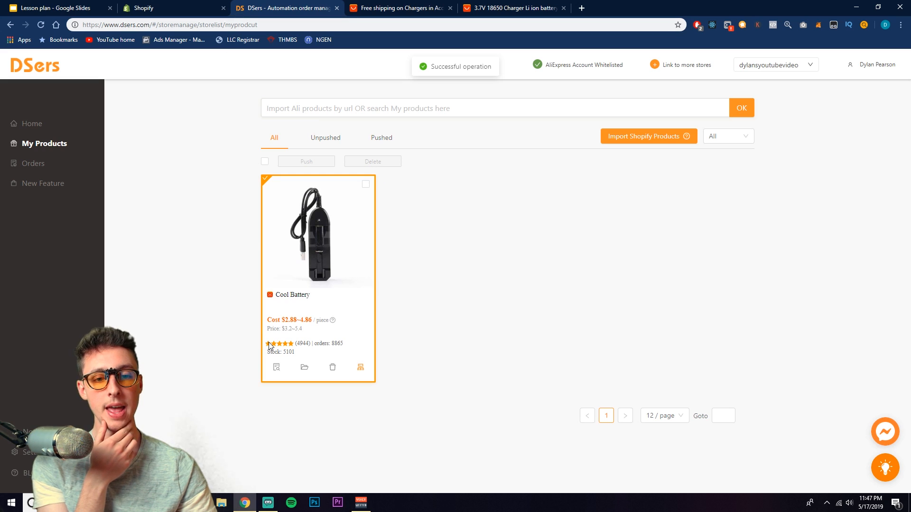
Open the pushed Cool Battery product in Shopify and examine its description, images, variants and search listing.
left_click(304, 369)
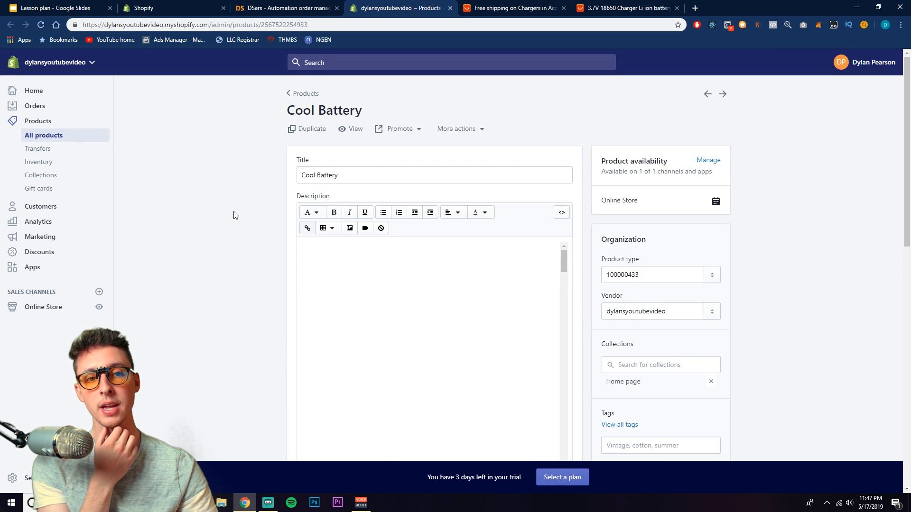
scroll(233, 215, "down", 10)
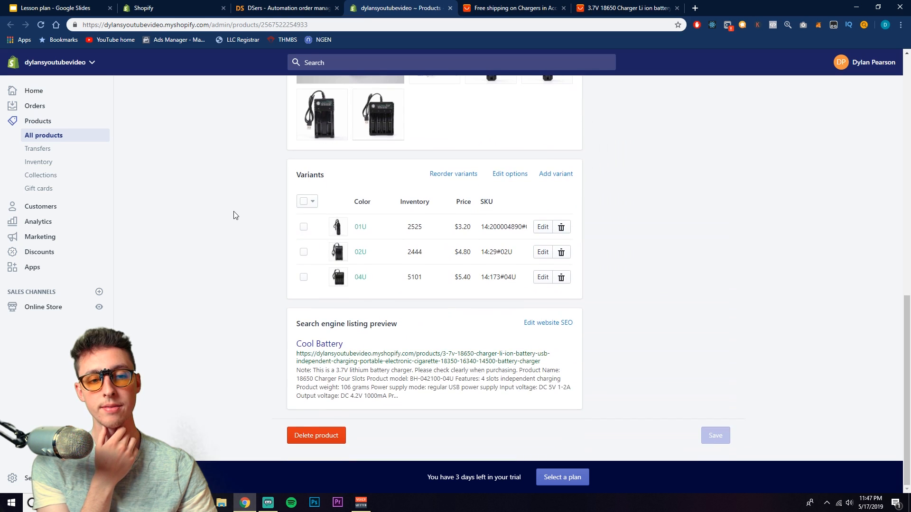
scroll(274, 178, "up", 10)
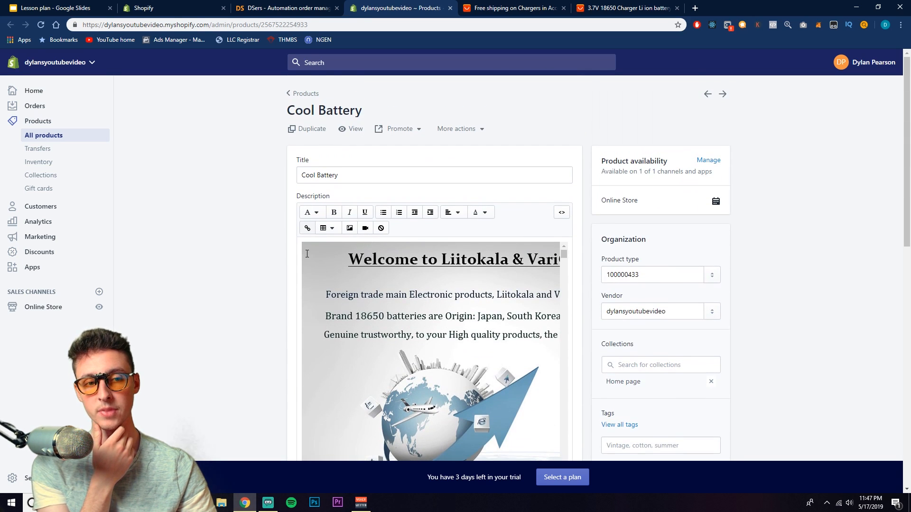
scroll(287, 270, "down", 6)
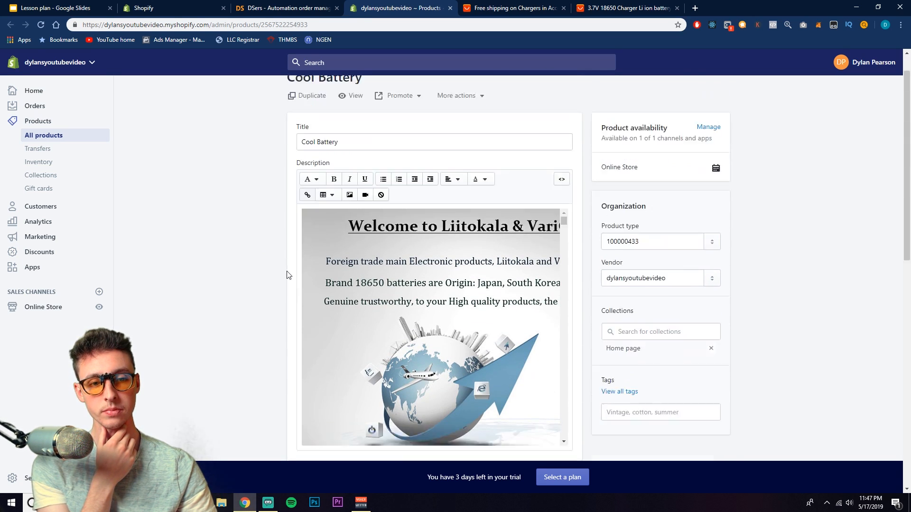
Replace the entire Cool Battery product description with the copied four-slot charger specifications and save the product.
scroll(447, 240, "up", 2)
scroll(452, 220, "up", 2)
left_click(449, 222)
key("ctrl+a")
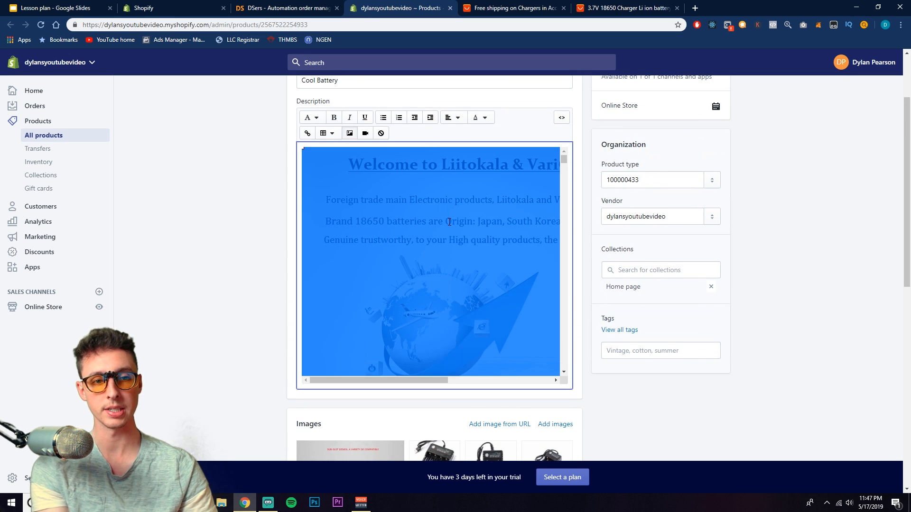
key("ctrl+v")
scroll(284, 193, "up", 2)
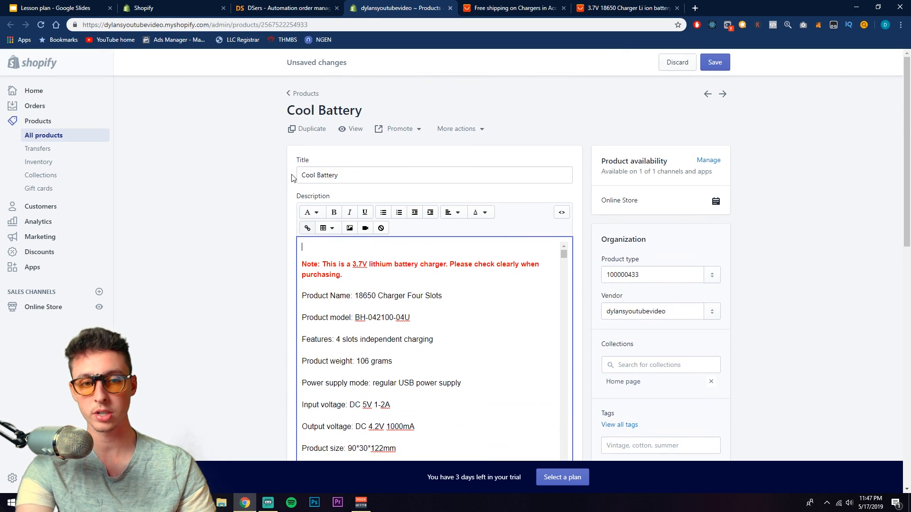
scroll(246, 211, "down", 6)
scroll(247, 211, "down", 5)
scroll(238, 215, "up", 10)
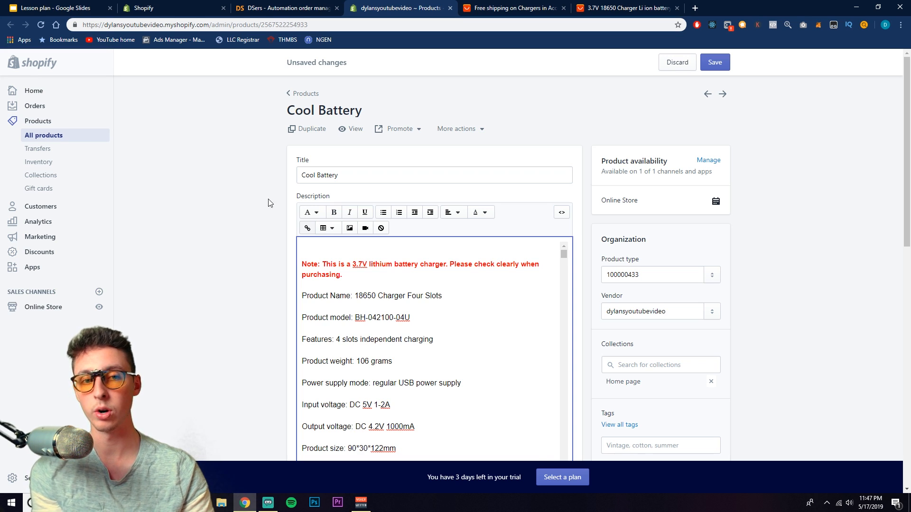
left_click(714, 62)
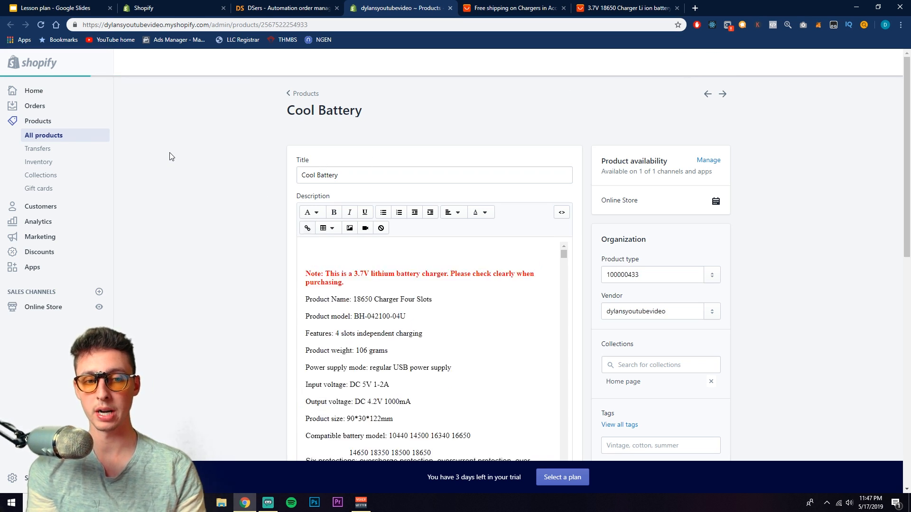
Create and save a percentage discount code "free" giving 100% off the entire order.
middle_click(40, 253)
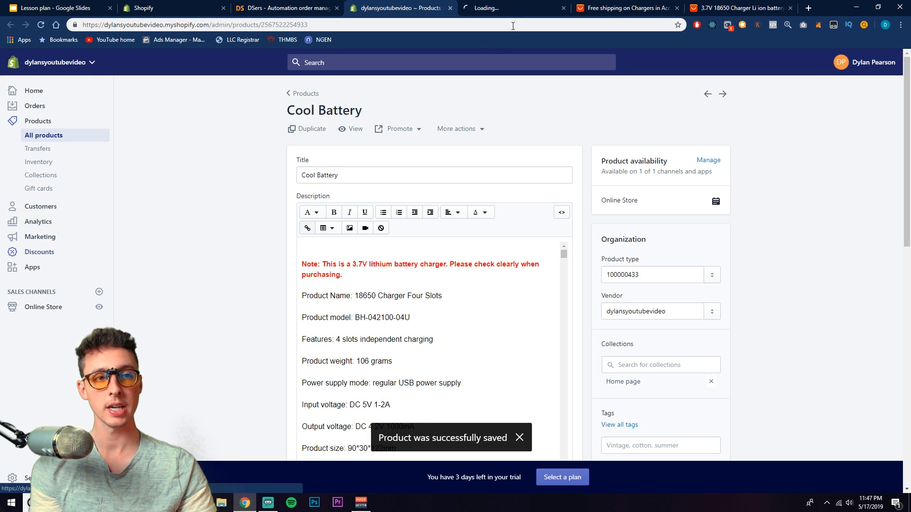
left_click(518, 10)
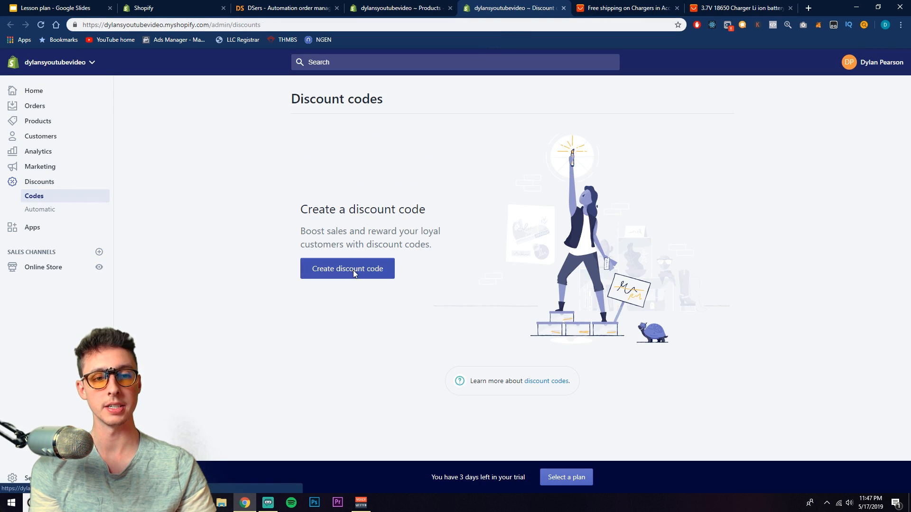
left_click(356, 269)
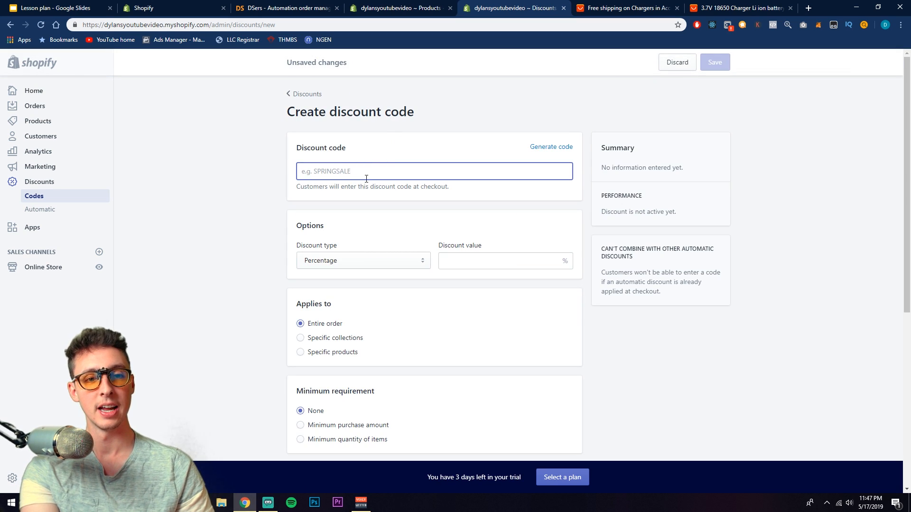
left_click(454, 262)
type("00")
key("shift+Tab")
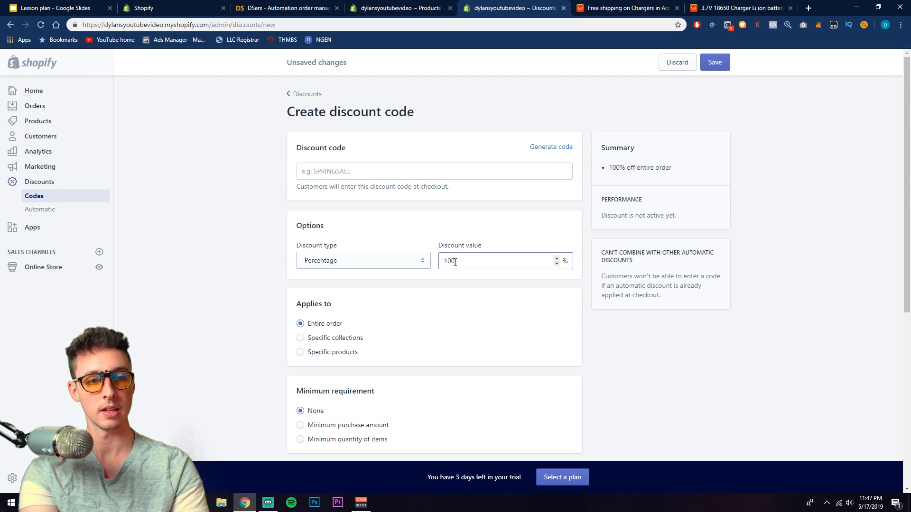
key("shift+Tab")
type("f")
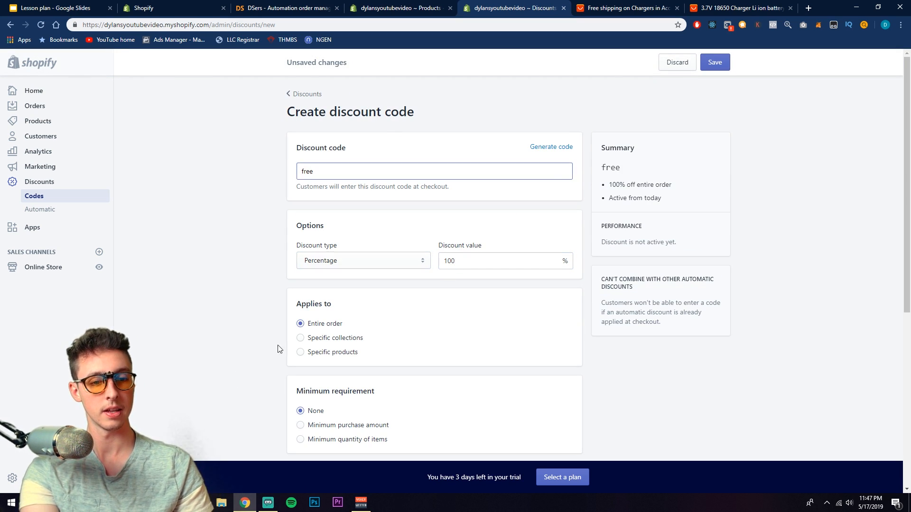
left_click(715, 62)
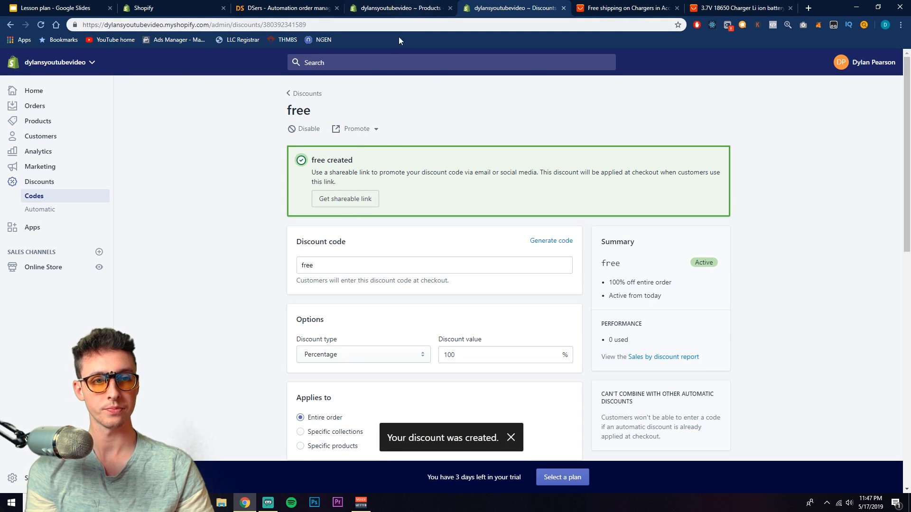
View the Cool Battery product page in the online store and preview the 02U color variant, returning to 01U.
left_click(406, 8)
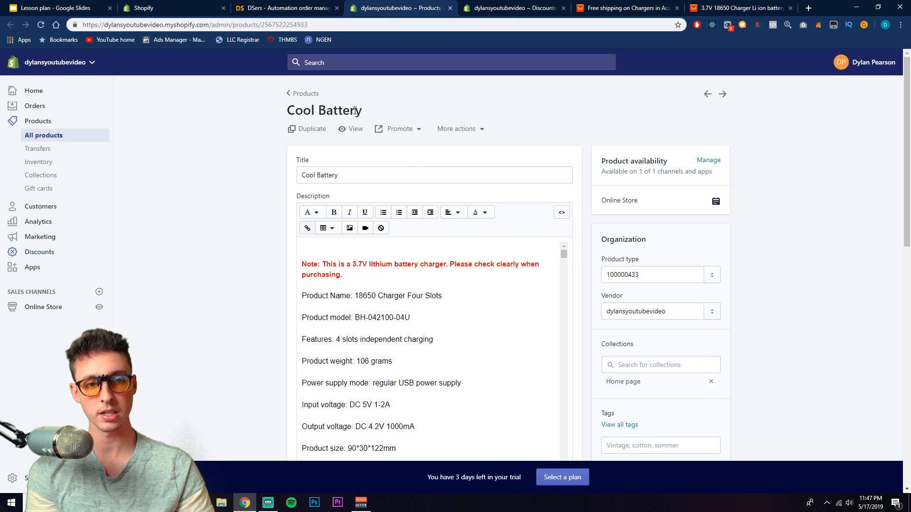
left_click(354, 130)
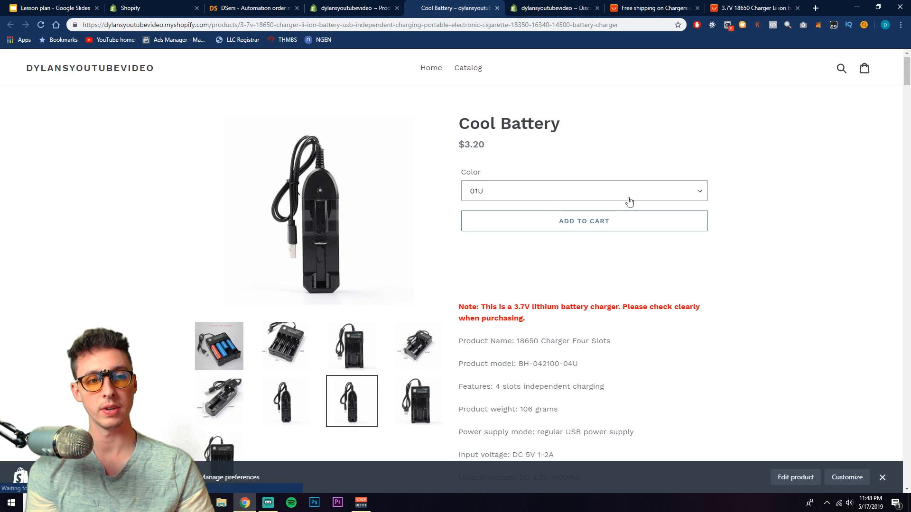
left_click(565, 186)
left_click(521, 213)
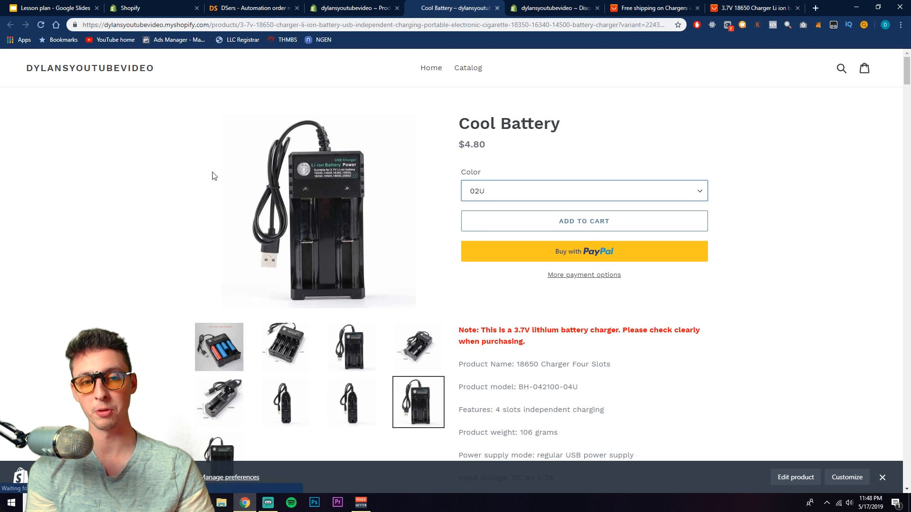
left_click(565, 190)
left_click(512, 205)
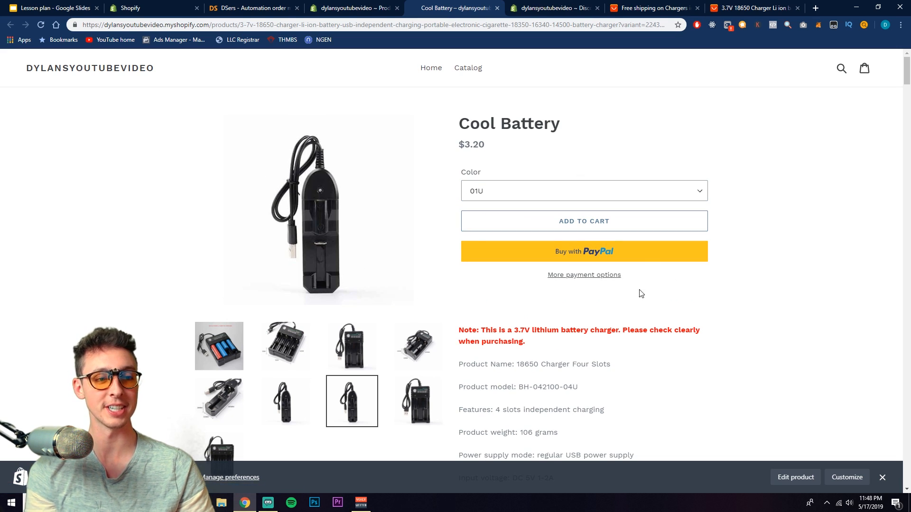
Add the 01U Cool Battery to the cart and take the checkout through to the shipping method stage.
left_click(575, 222)
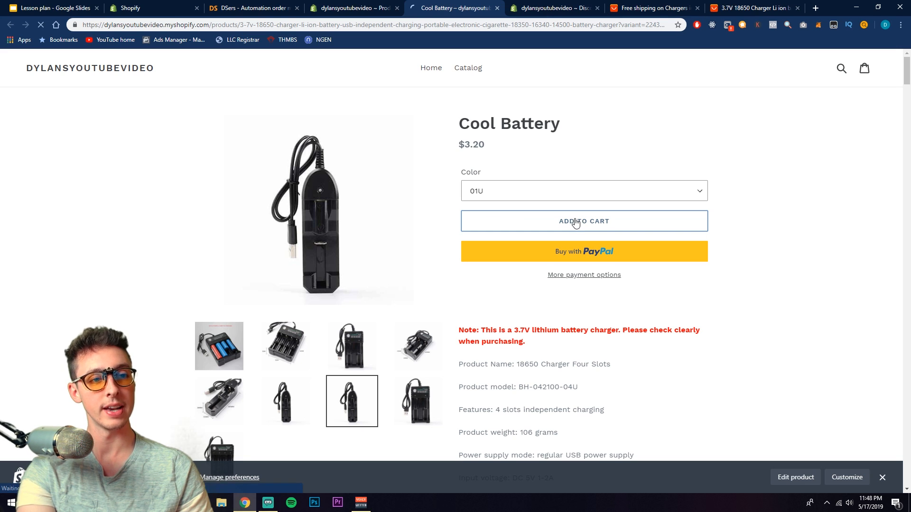
left_click(668, 350)
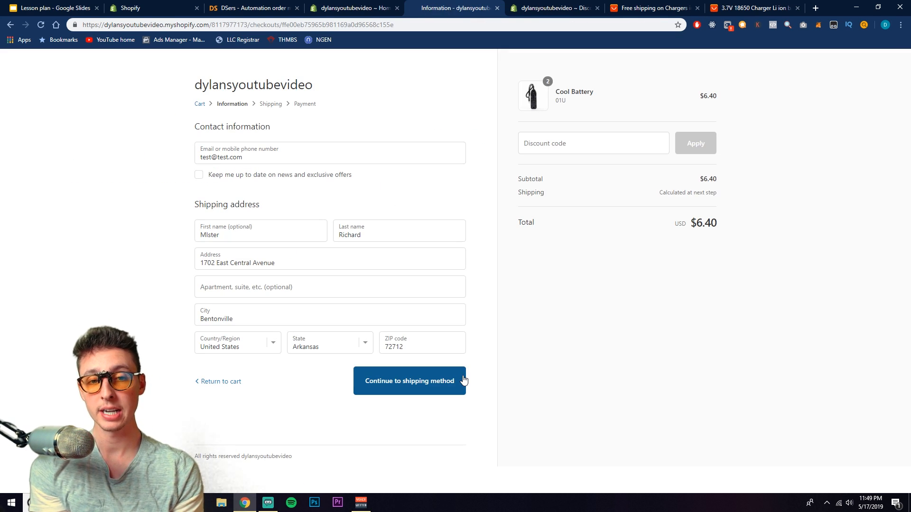
left_click(406, 385)
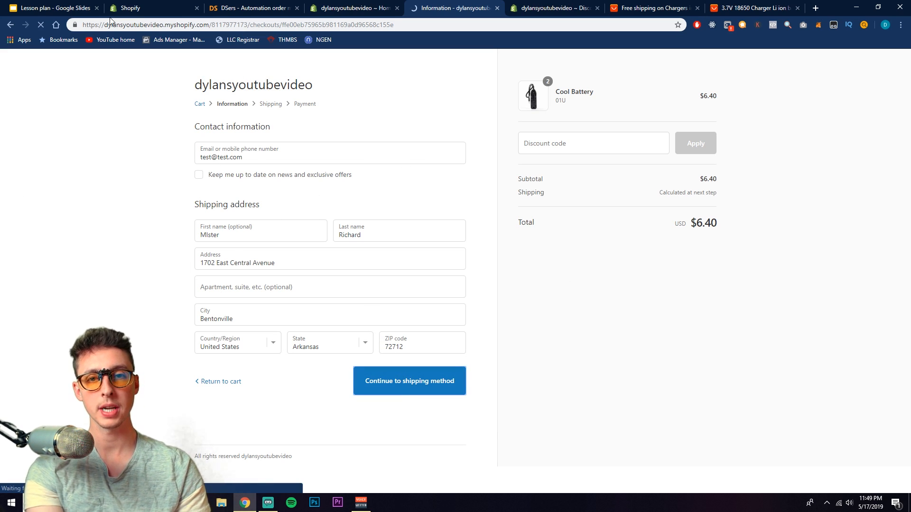
Apply the discount code "free" at checkout and complete the test order with standard shipping.
left_click(581, 149)
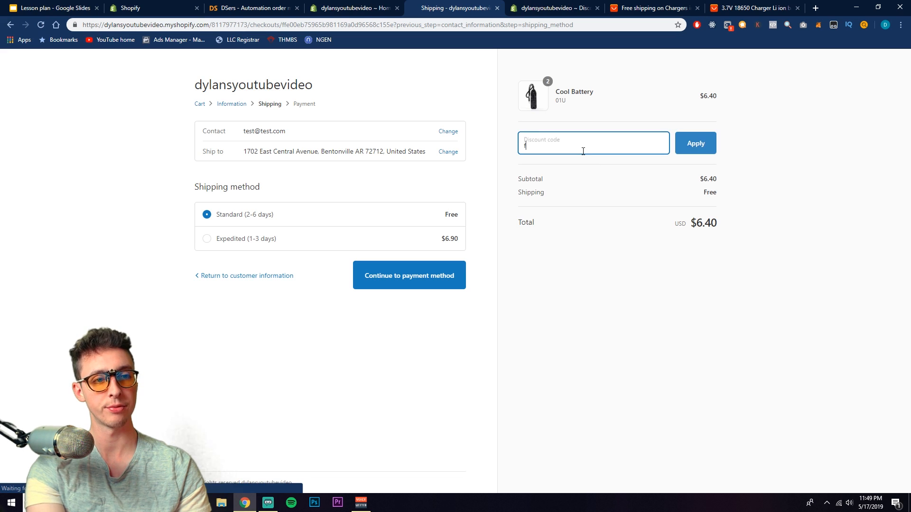
type("free")
left_click(696, 143)
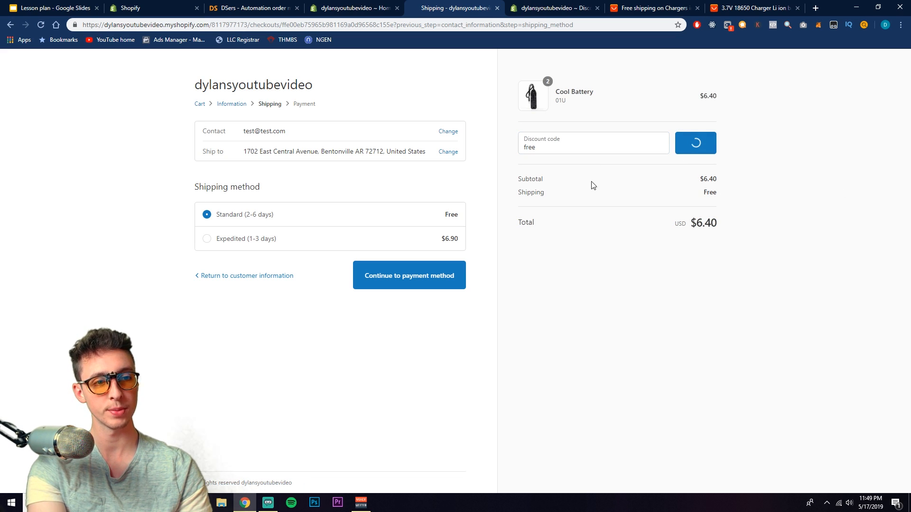
left_click(435, 280)
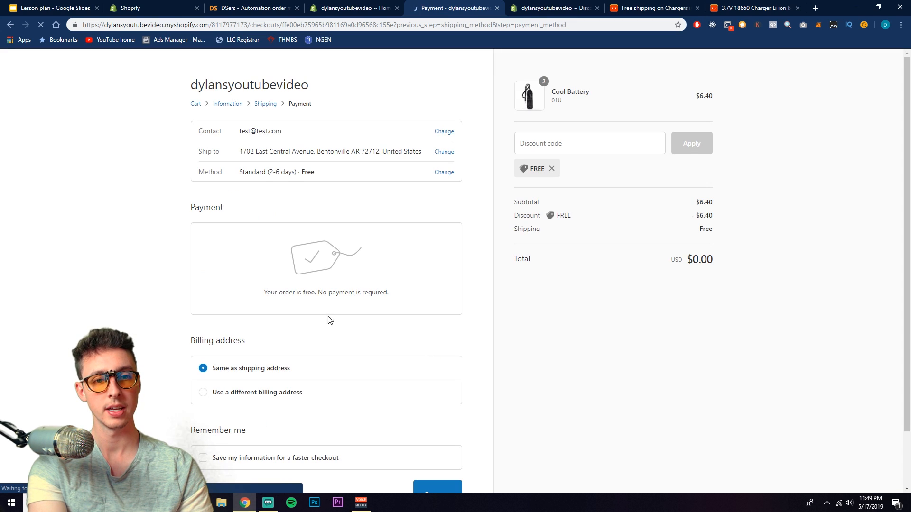
scroll(132, 244, "down", 2)
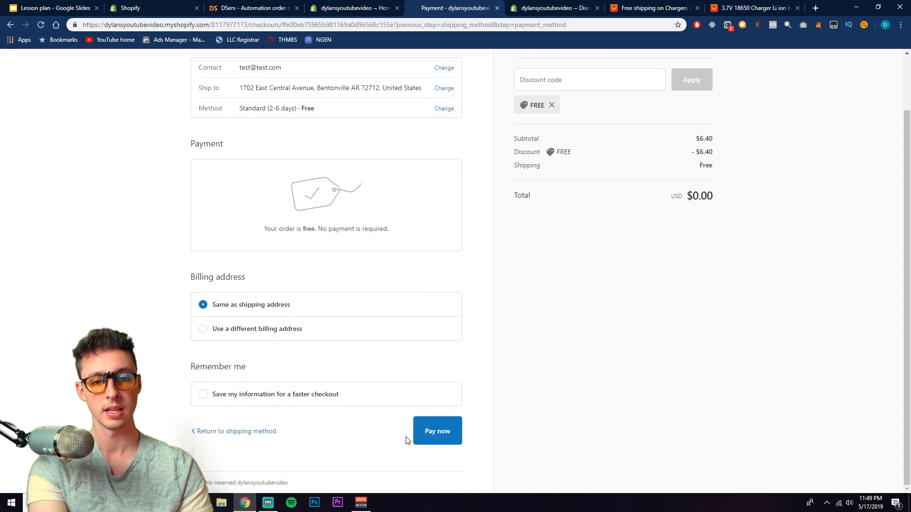
left_click(437, 435)
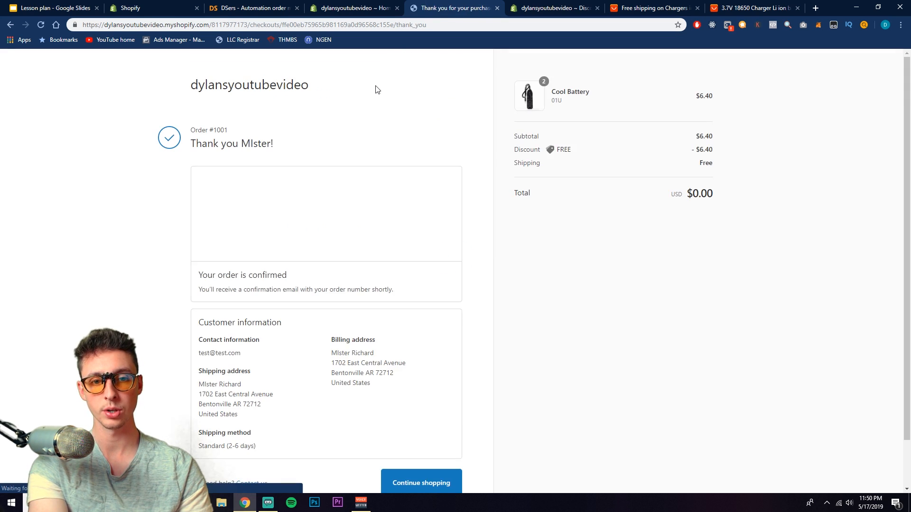
Open the new unfulfilled Cool Battery order in the Shopify admin to examine its details.
left_click(251, 8)
left_click(347, 13)
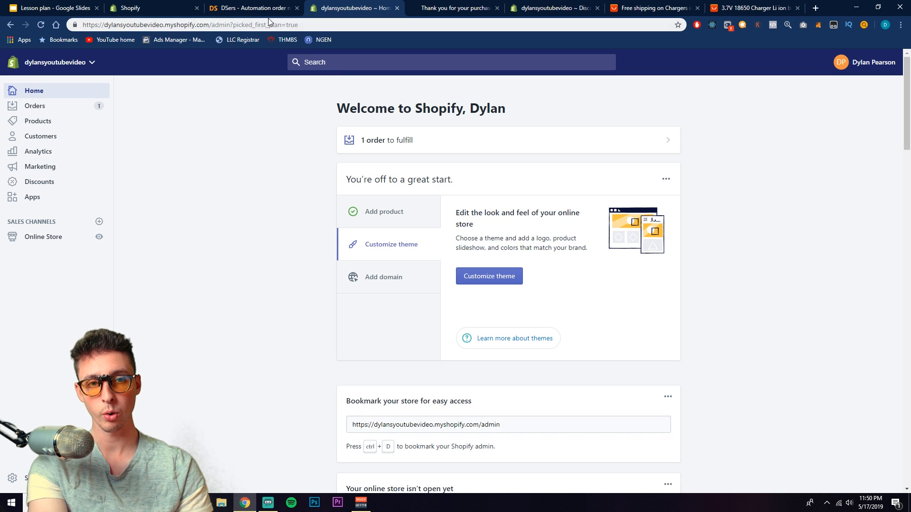
left_click(385, 140)
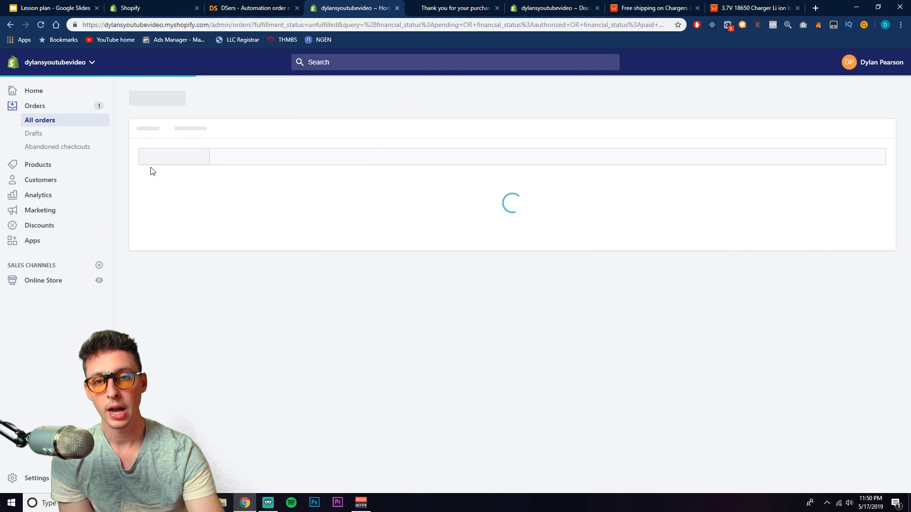
left_click(171, 241)
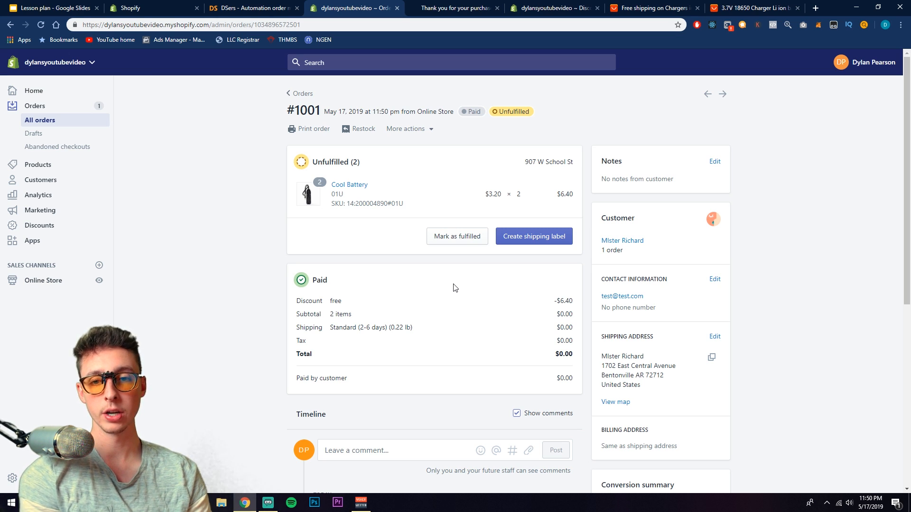
Open the DSers order list from Shopify's installed apps and set the Cool Battery order's shipping method to AliExpress Standard Shipping.
left_click(57, 247)
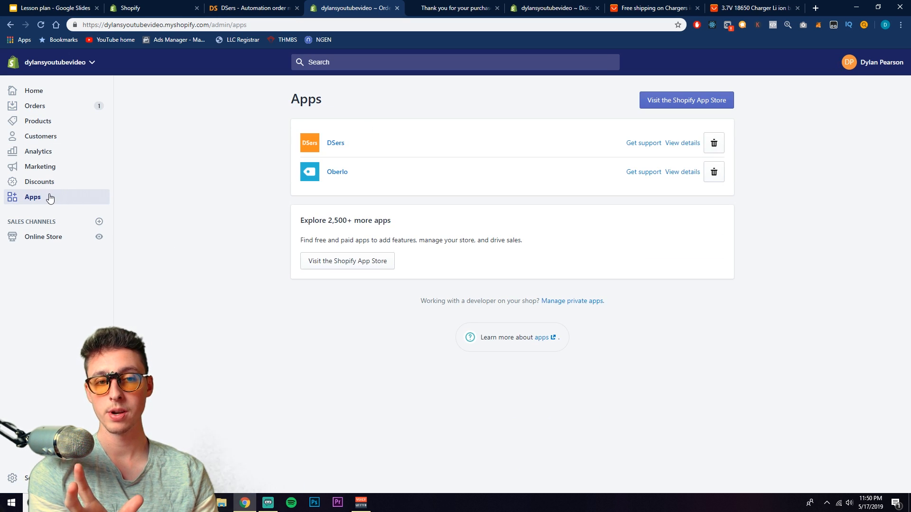
left_click(334, 141)
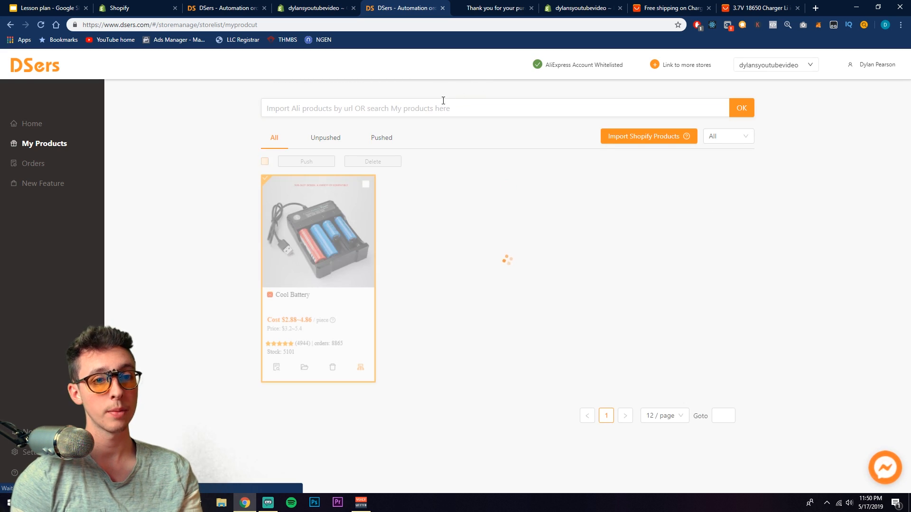
left_click(43, 166)
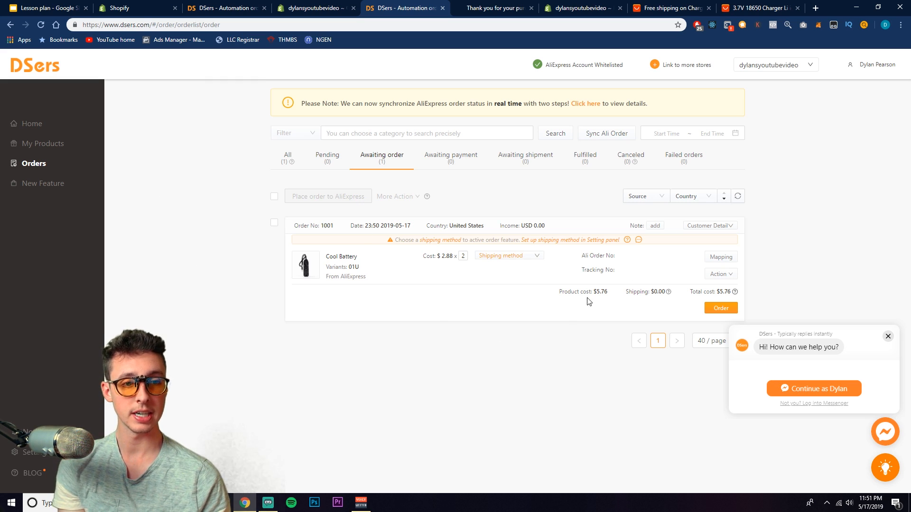
left_click(493, 256)
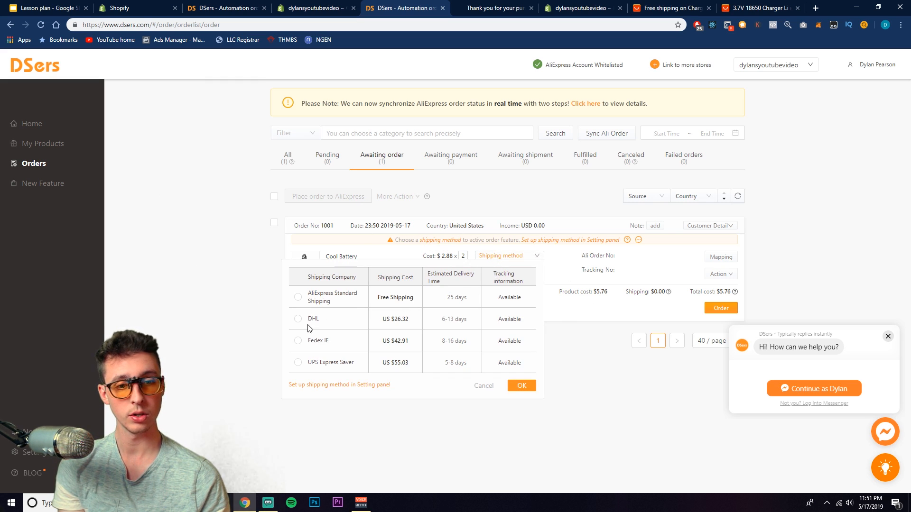
left_click(298, 299)
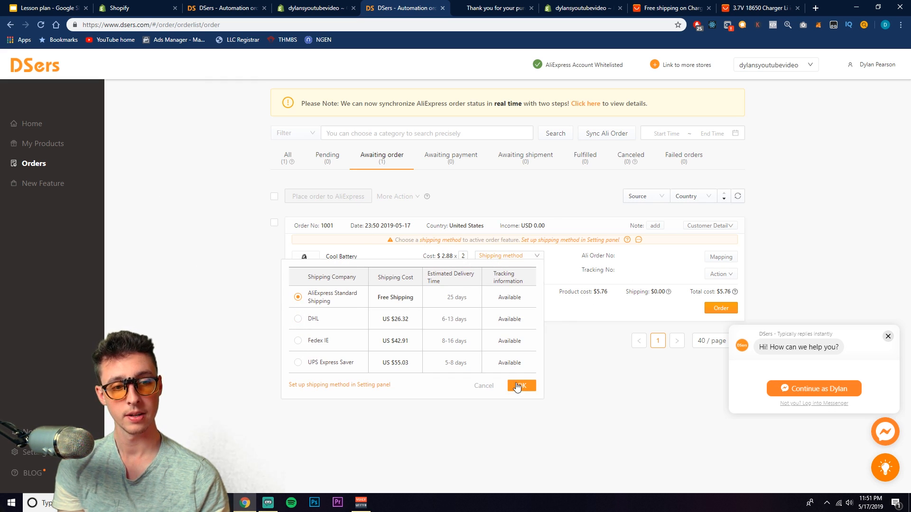
left_click(521, 385)
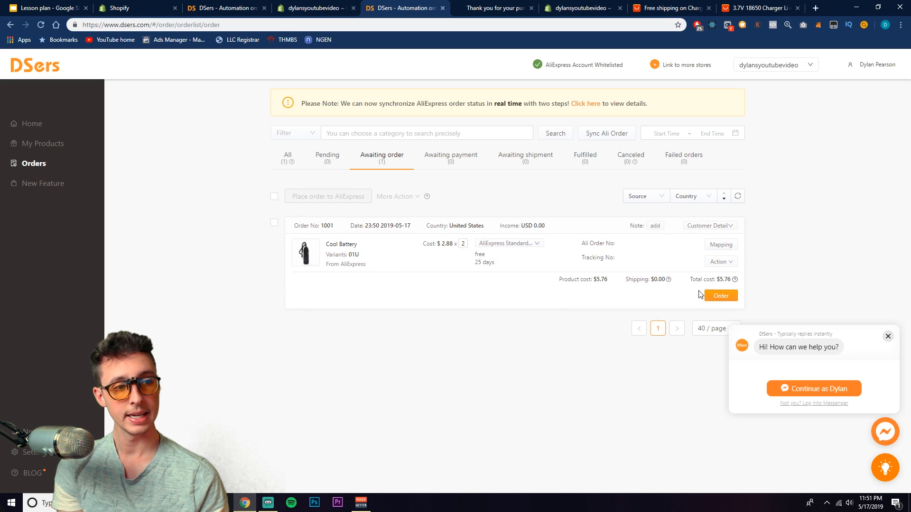
Place the Cool Battery order to AliExpress from DSers and proceed to its payment on AliExpress.
left_click(274, 222)
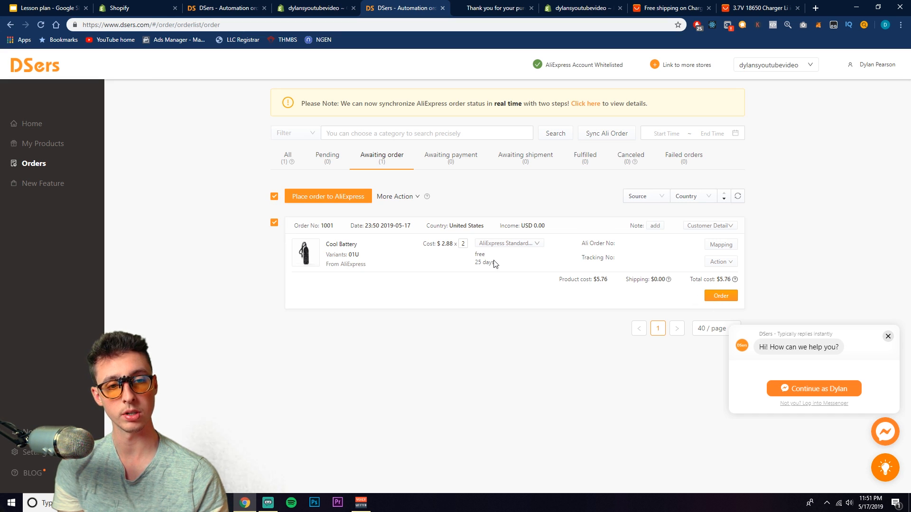
left_click(341, 203)
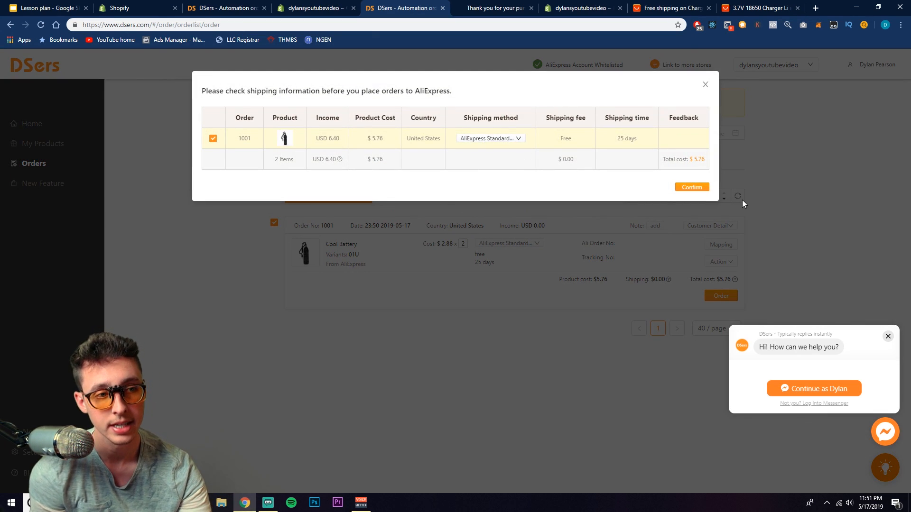
left_click(692, 187)
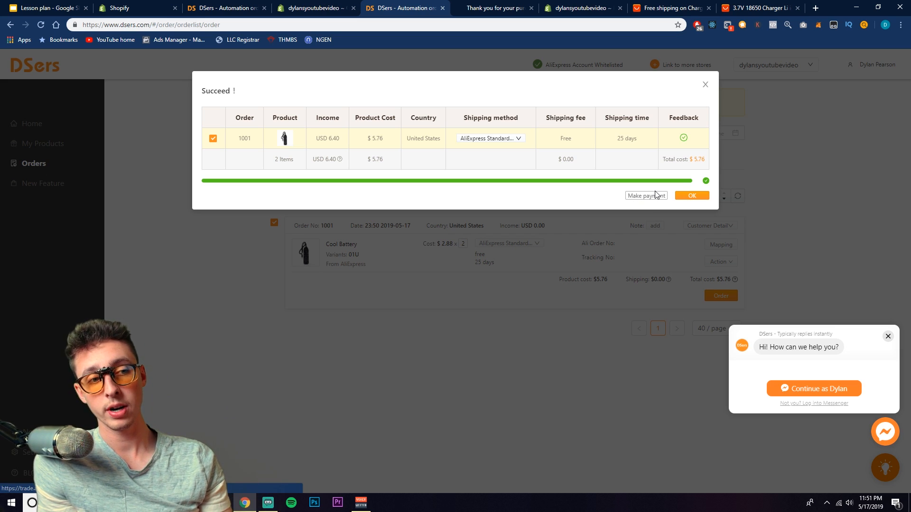
left_click(655, 195)
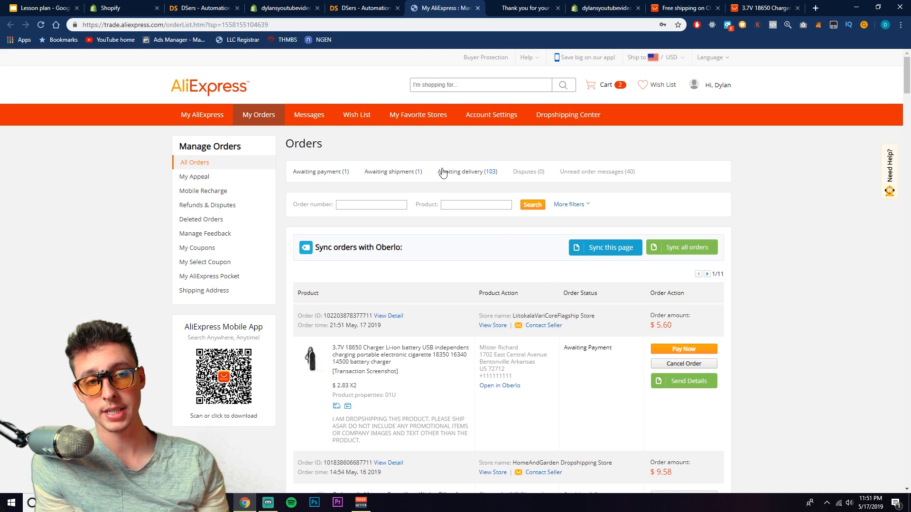
Filter the AliExpress orders to those awaiting payment and examine the Oberlo options for paying and syncing all orders.
left_click(319, 172)
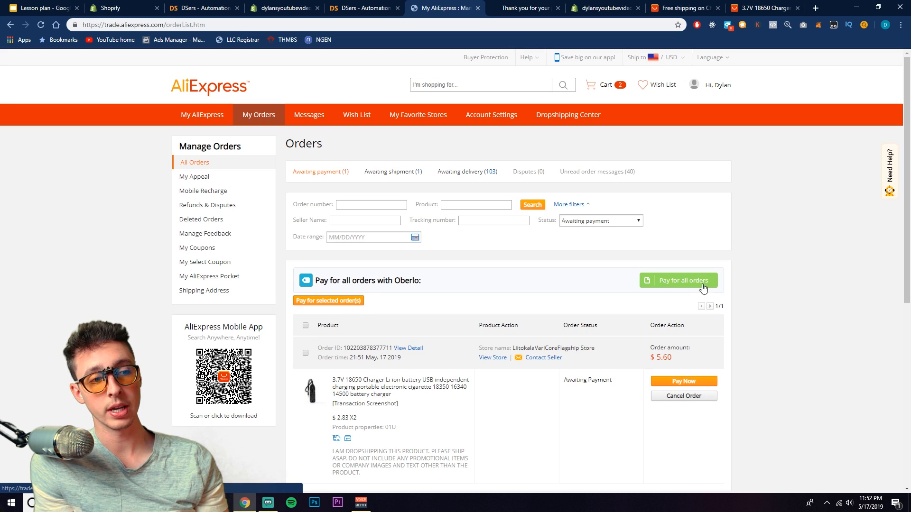
left_click_drag(423, 283, 399, 283)
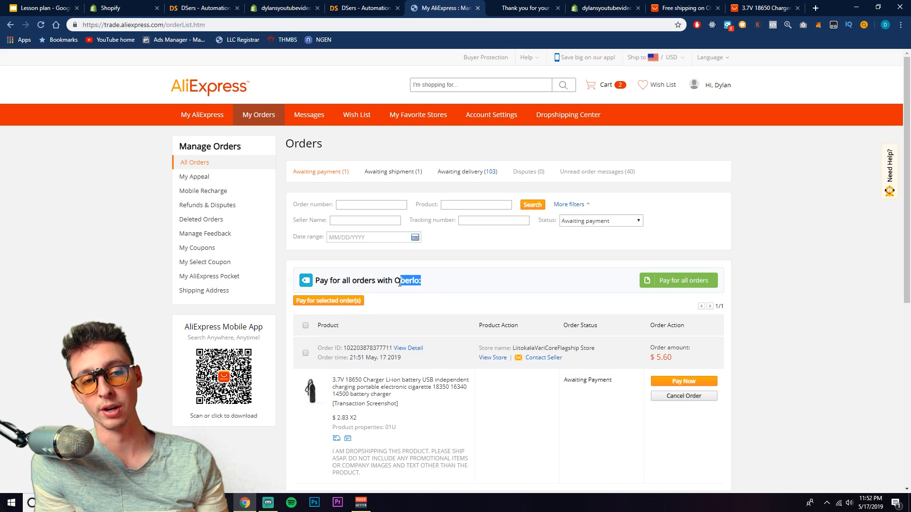
left_click(399, 284)
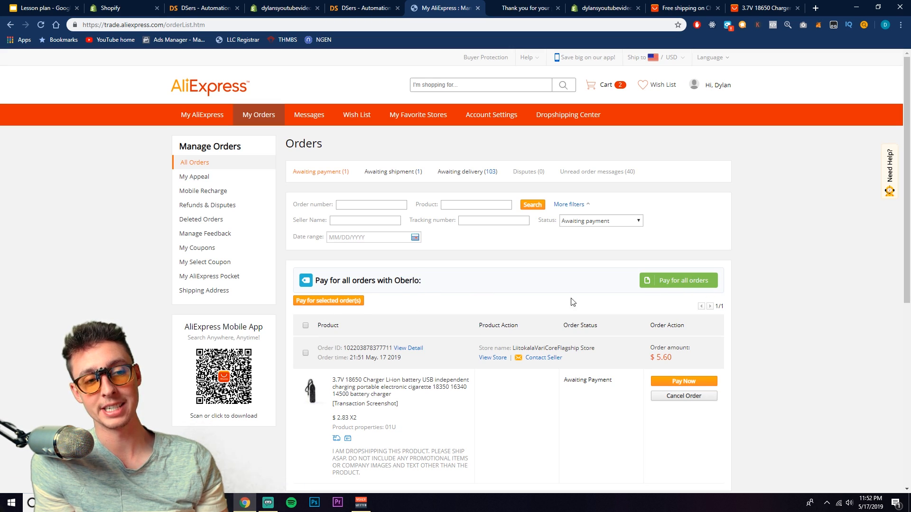
left_click(730, 28)
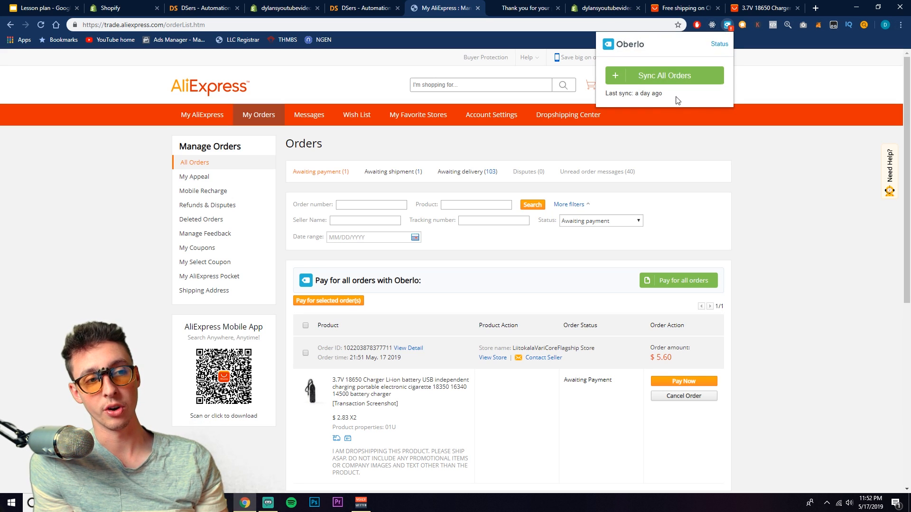
left_click(548, 288)
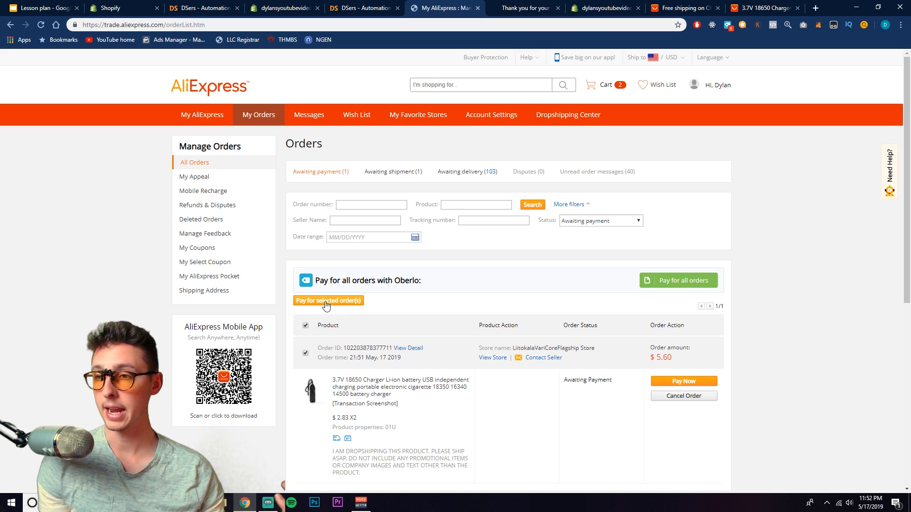
Return to DSers, dismiss the order placement summary and payment reminder, and list all orders to check the Cool Battery order's status.
left_click(326, 6)
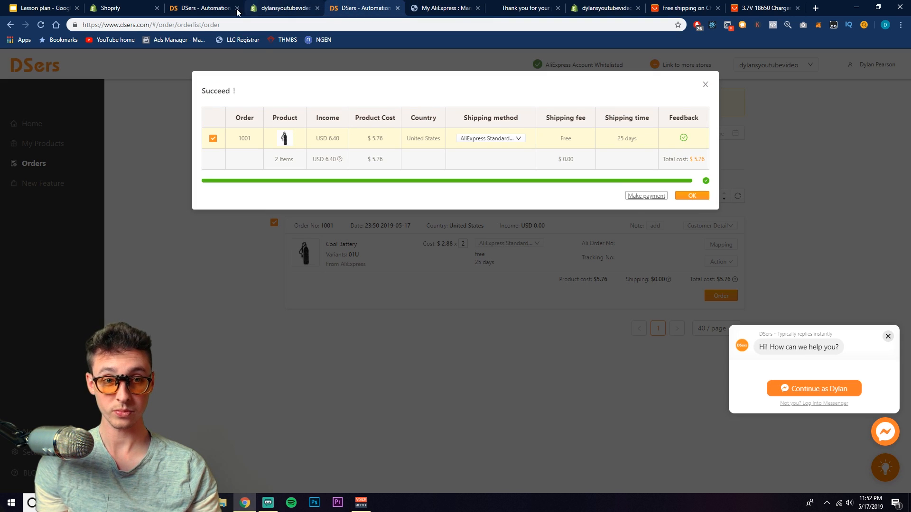
left_click(685, 195)
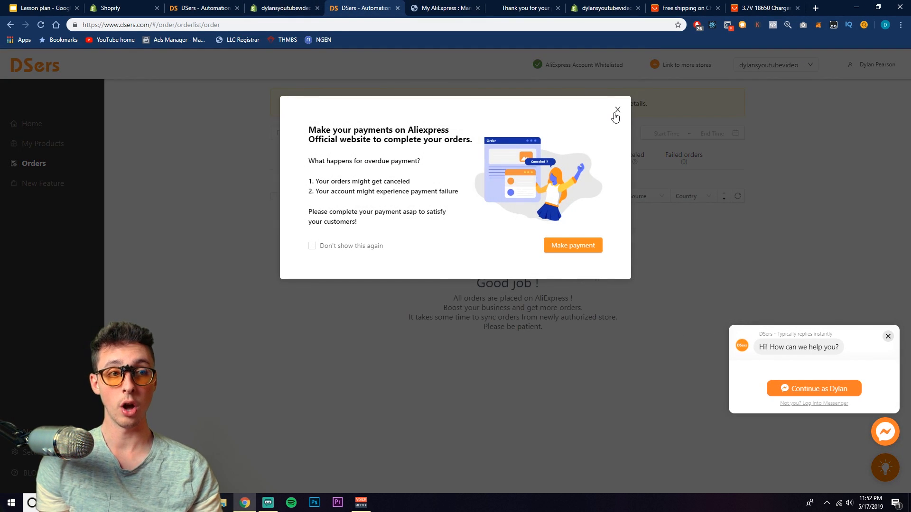
left_click(620, 112)
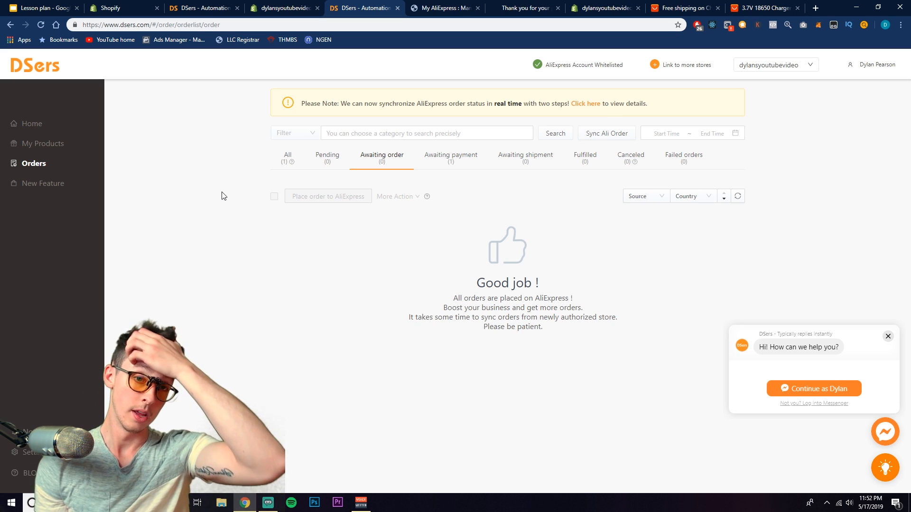
left_click(286, 156)
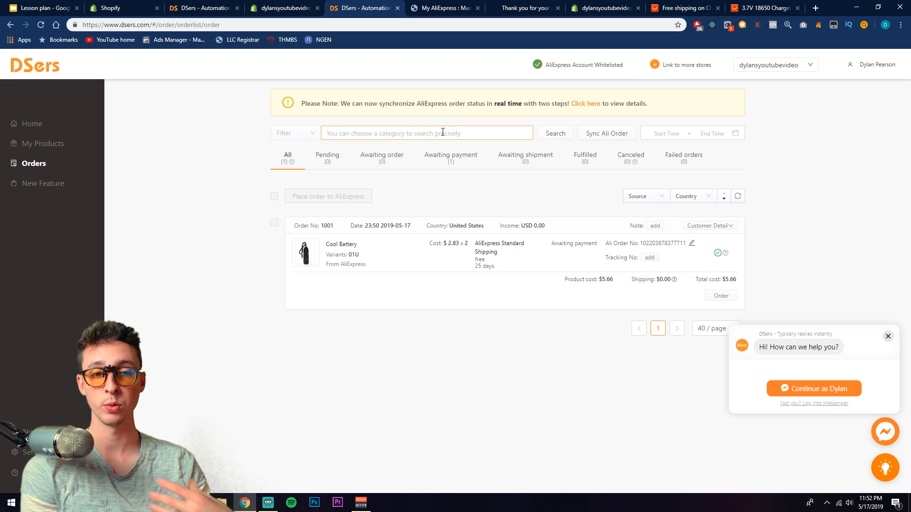
Switch to the Shopify admin and open the list of all orders.
left_click(282, 8)
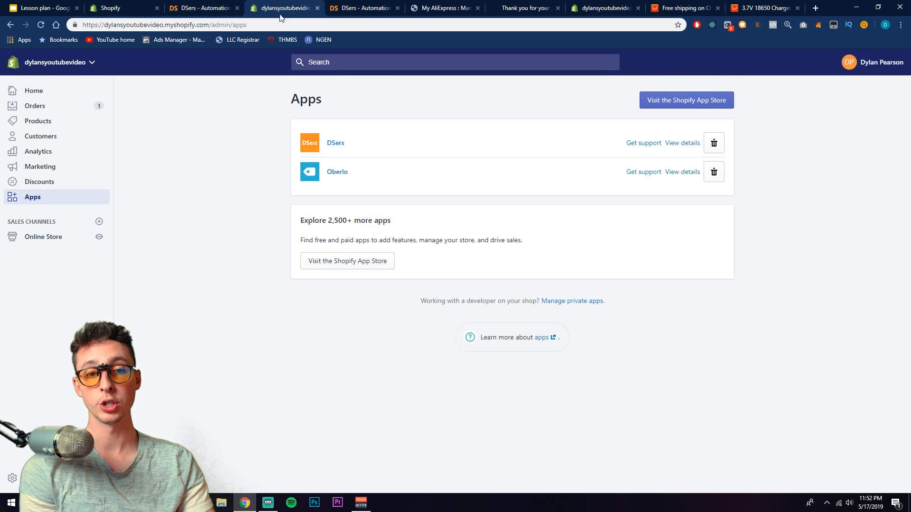
left_click(13, 106)
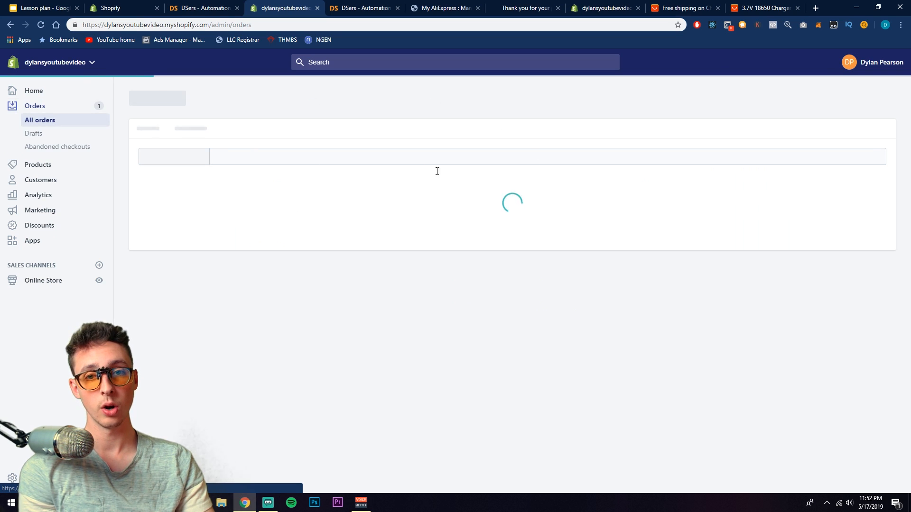